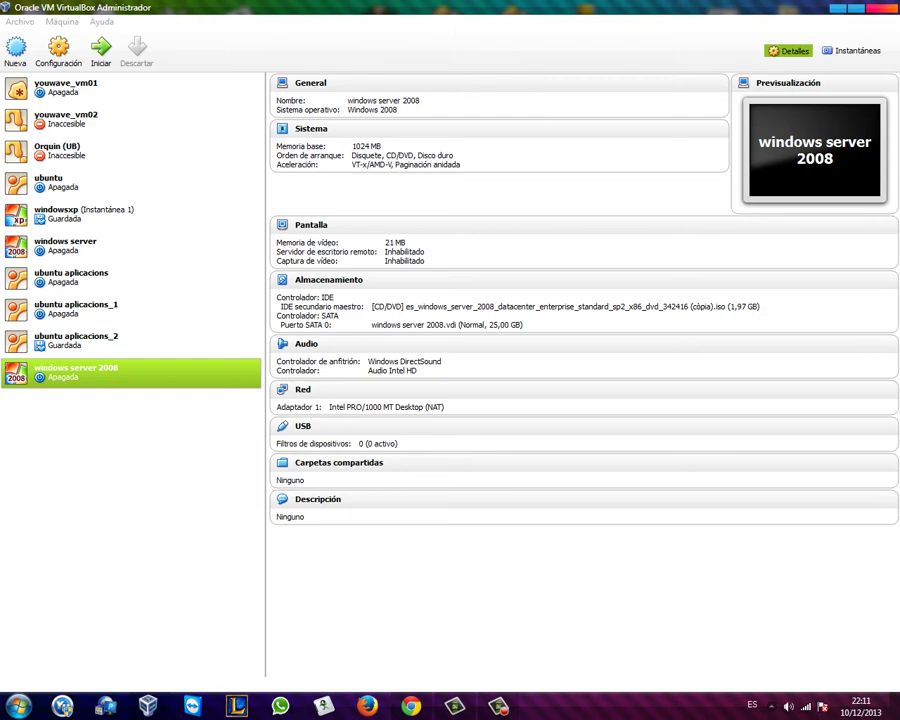
Step: Open the windows server 2008 machine's storage settings and start creating a dynamically allocated VDI disk on the SATA controller
{"action": "left_click", "coordinate": [58, 50]}
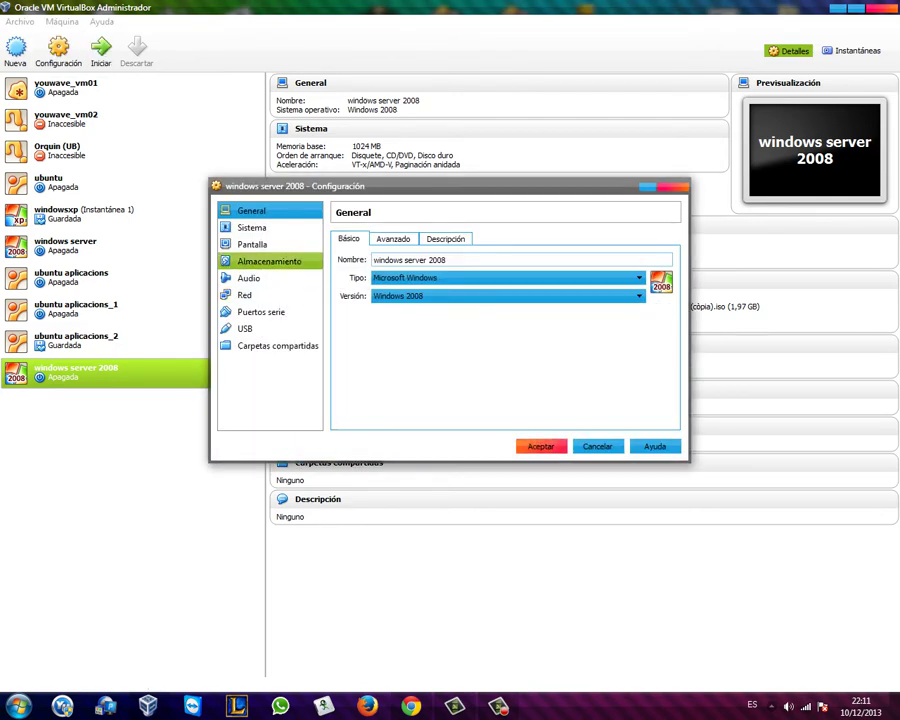
{"action": "left_click", "coordinate": [269, 261]}
{"action": "left_click", "coordinate": [390, 287]}
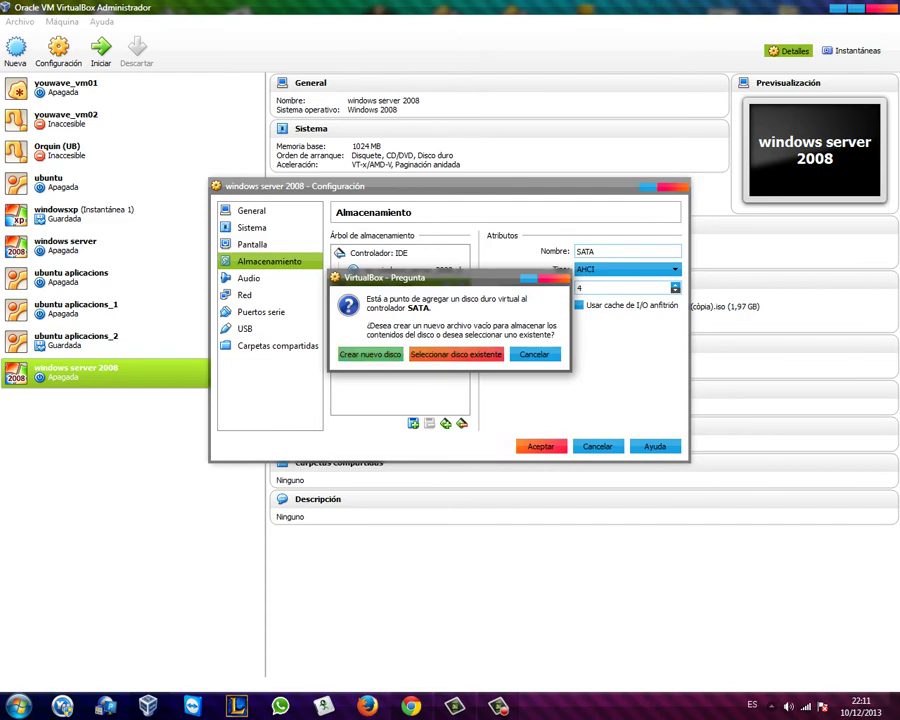
{"action": "left_click", "coordinate": [370, 354]}
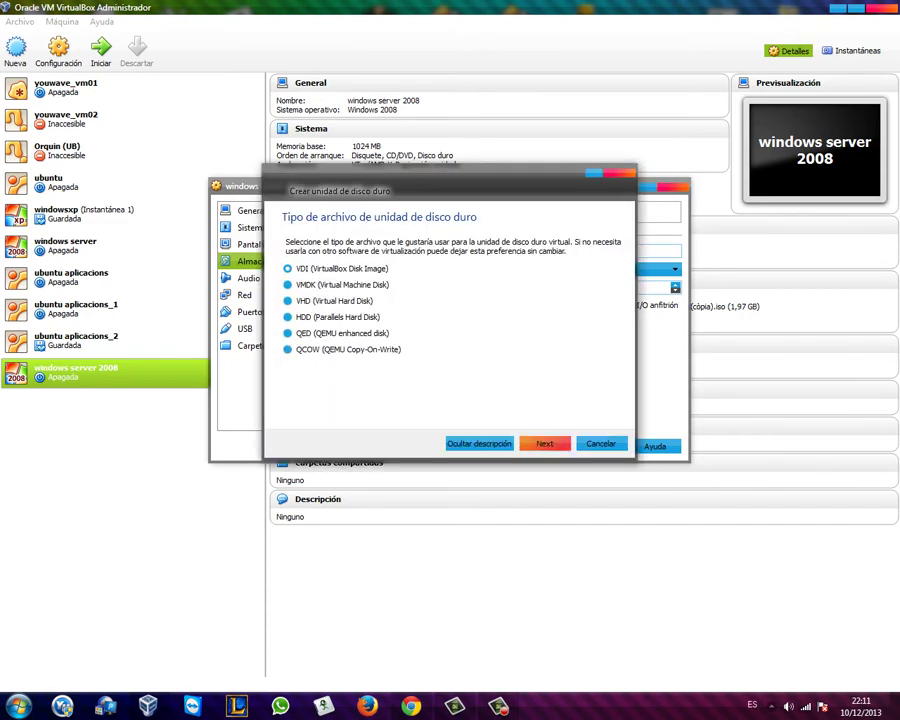
{"action": "key", "text": "Return"}
{"action": "key", "text": "Return"}
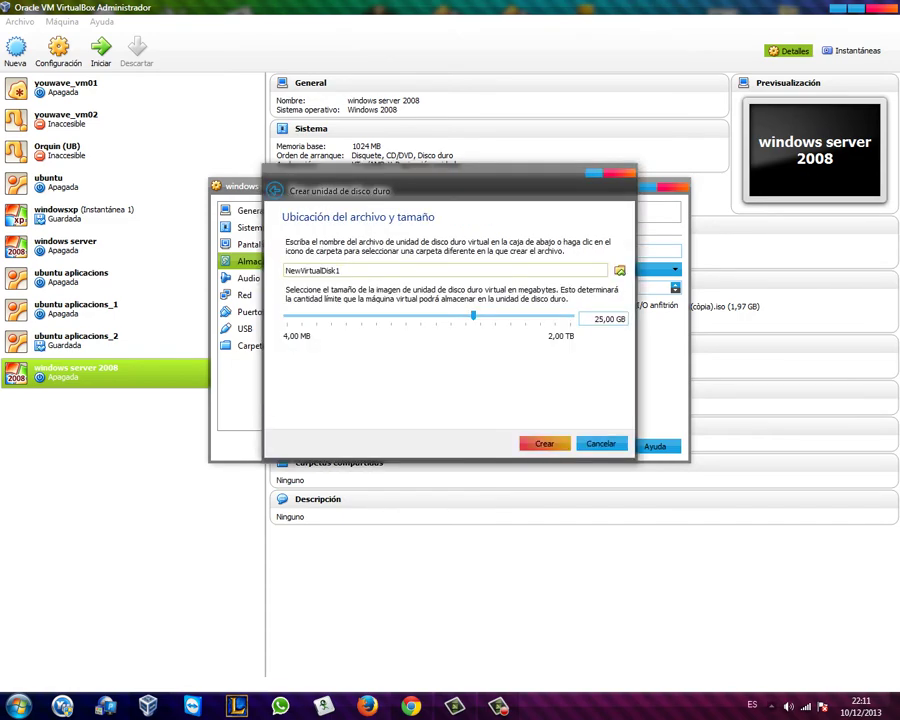
Step: Set the new virtual disk's size to 5 GB, name it dik1 and create it
{"action": "key", "text": "BackSpace"}
{"action": "type", "text": "5"}
{"action": "key", "text": "BackSpace"}
{"action": "double_click", "coordinate": [312, 270]}
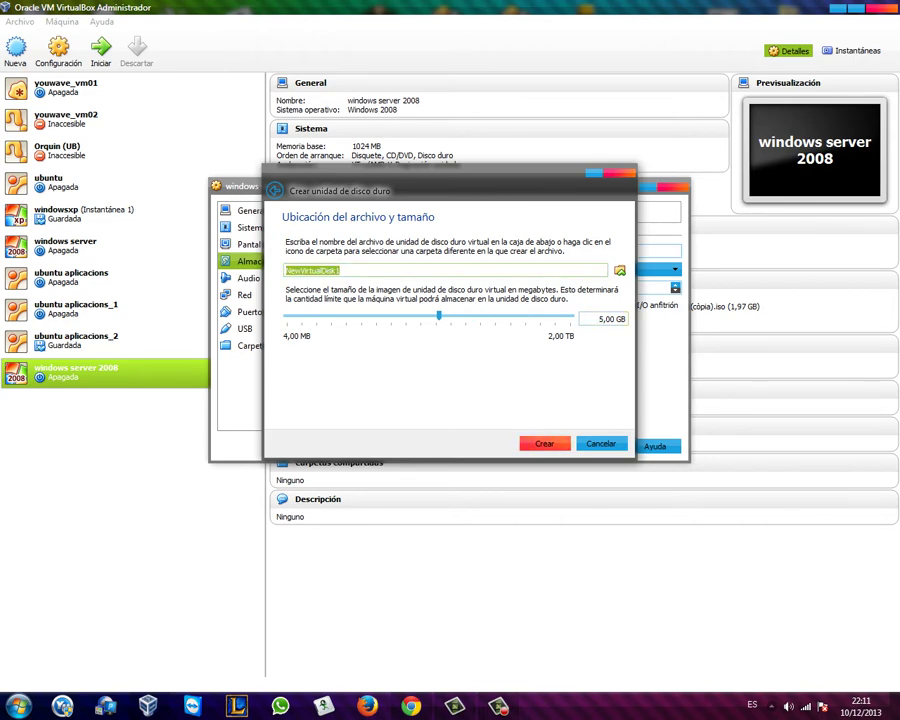
{"action": "type", "text": "ra"}
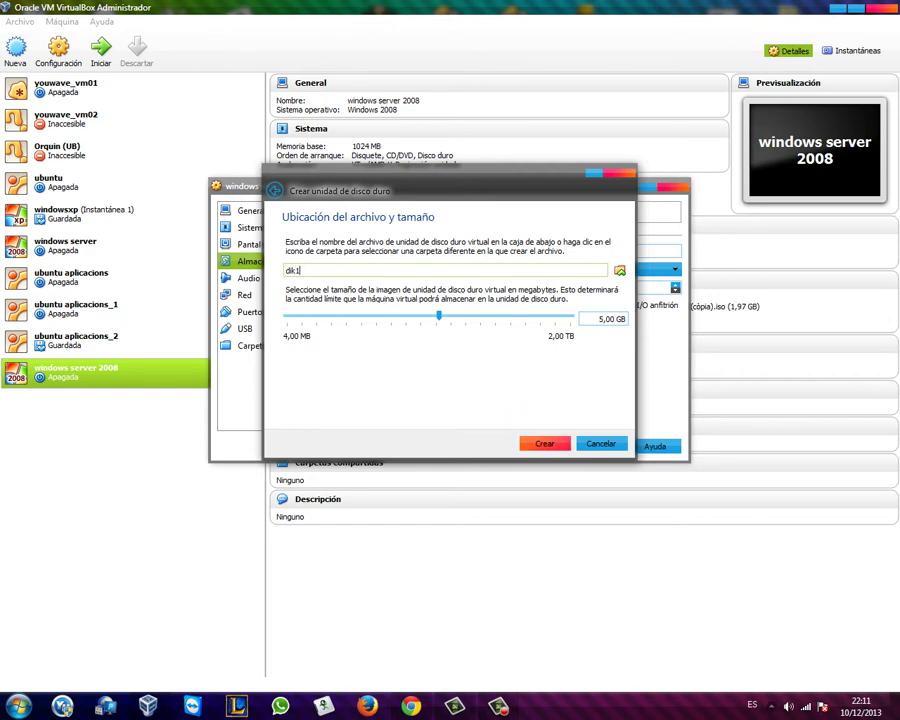
{"action": "key", "text": "Return"}
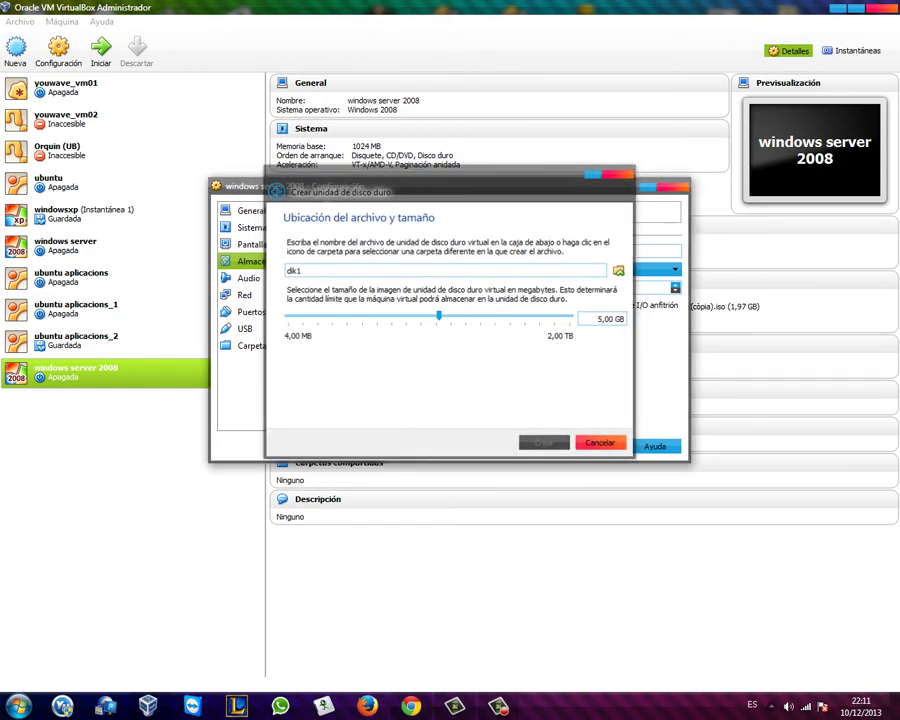
Step: Add another dynamically allocated VDI disk of 5 GB, named dik2, to the SATA controller
{"action": "left_click", "coordinate": [461, 287]}
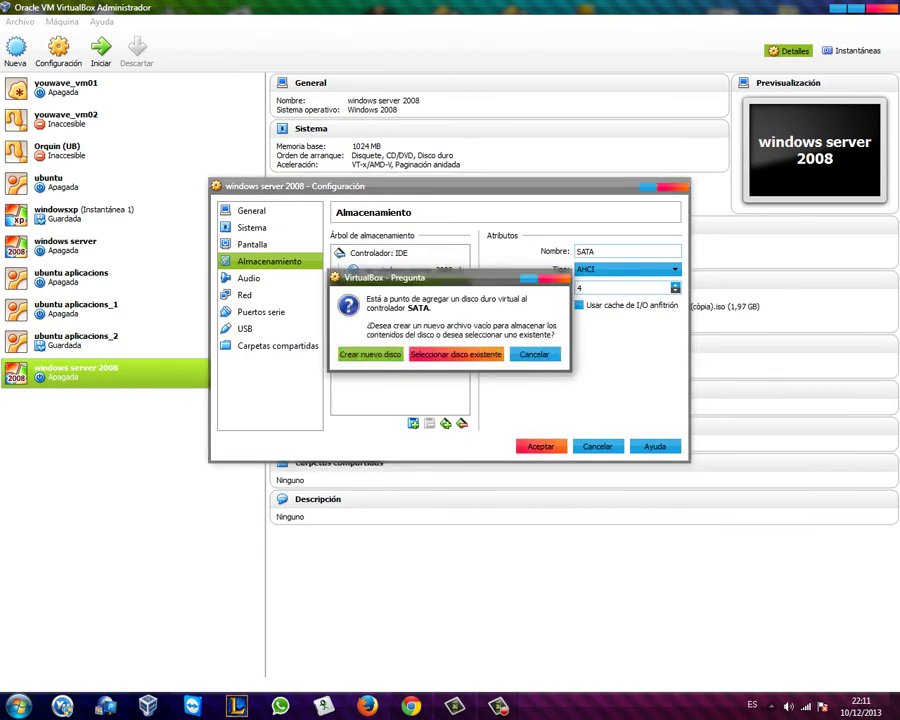
{"action": "key", "text": "Return"}
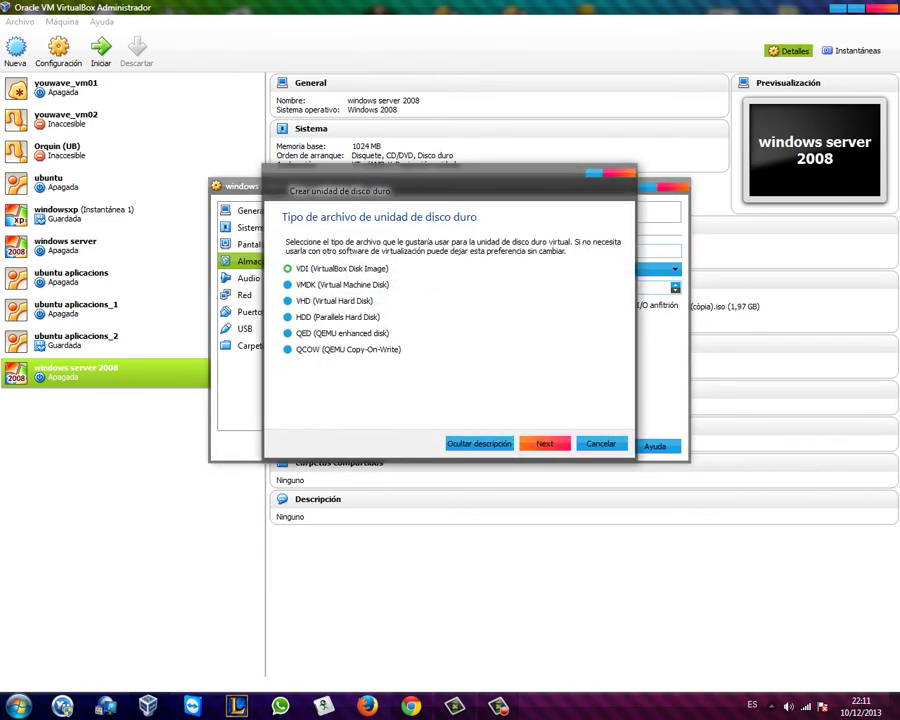
{"action": "key", "text": "Return"}
{"action": "key", "text": "Return"}
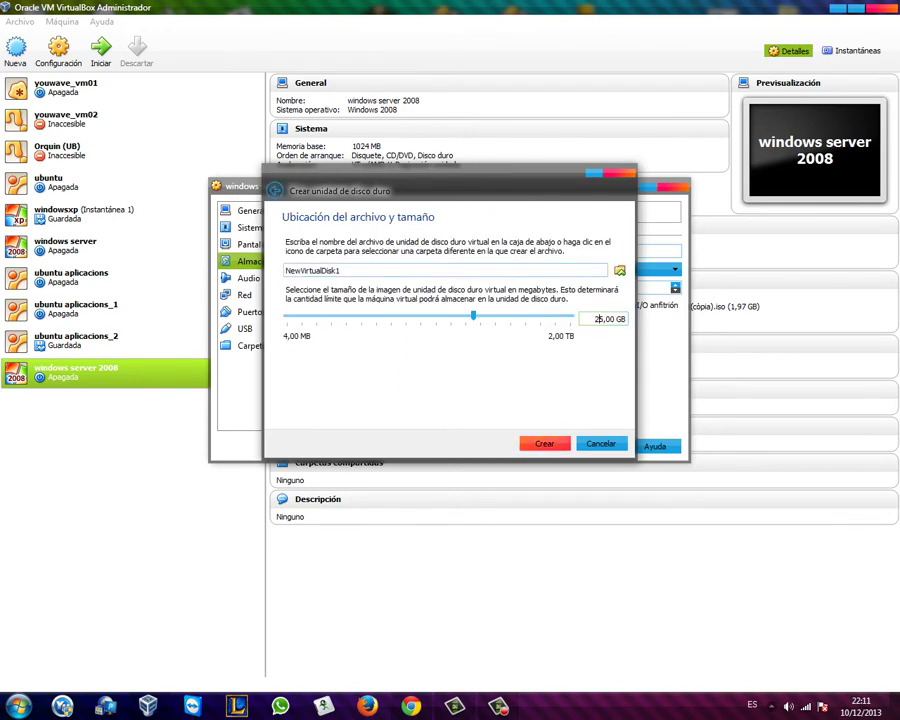
{"action": "key", "text": "BackSpace"}
{"action": "key", "text": "shift+Tab"}
{"action": "key", "text": "shift+Tab"}
{"action": "key", "text": "shift+Tab"}
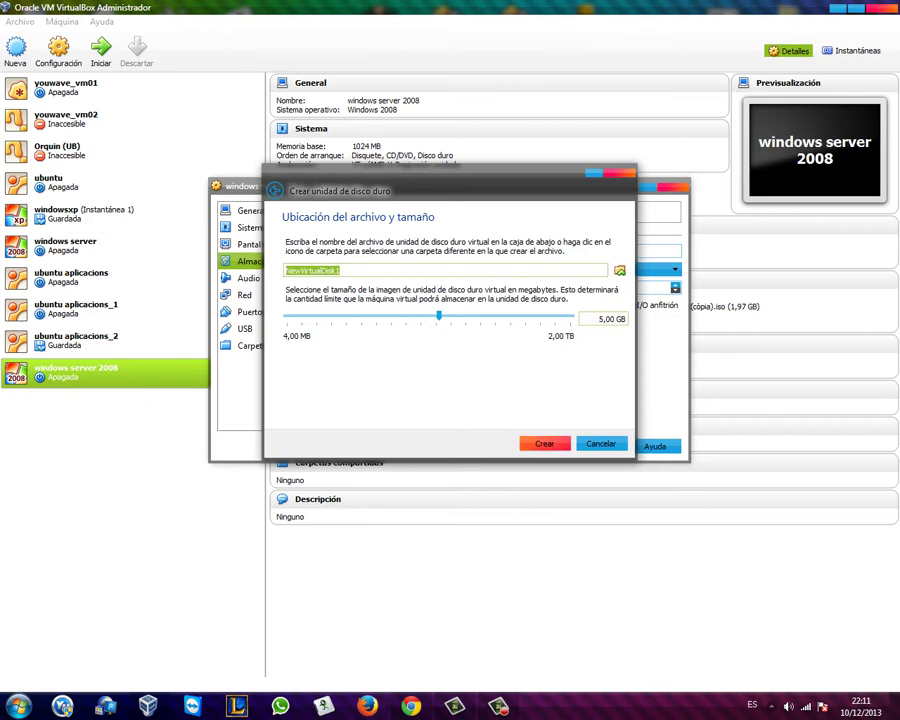
{"action": "type", "text": "dik2"}
{"action": "key", "text": "Return"}
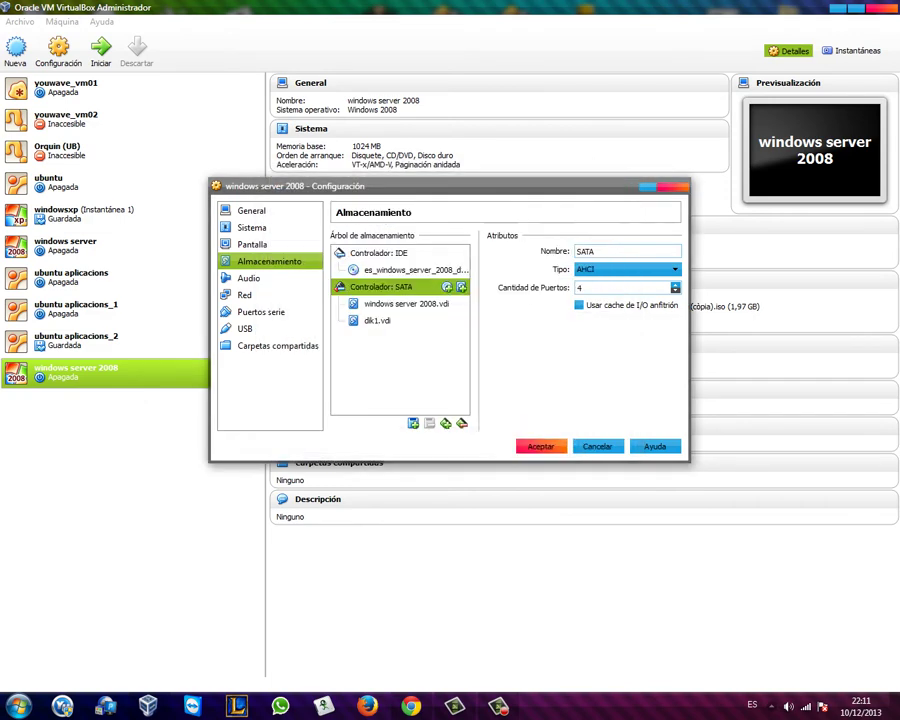
Step: Add a dynamically allocated 5 GB VDI disk named dik3 to the SATA controller and accept the machine's settings
{"action": "left_click", "coordinate": [461, 287]}
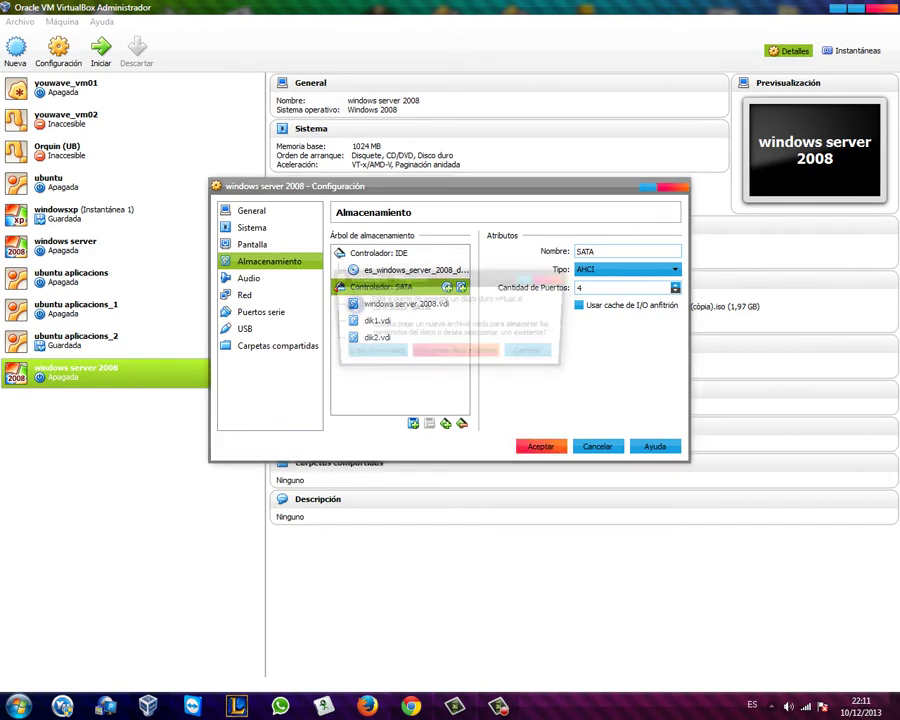
{"action": "key", "text": "Escape"}
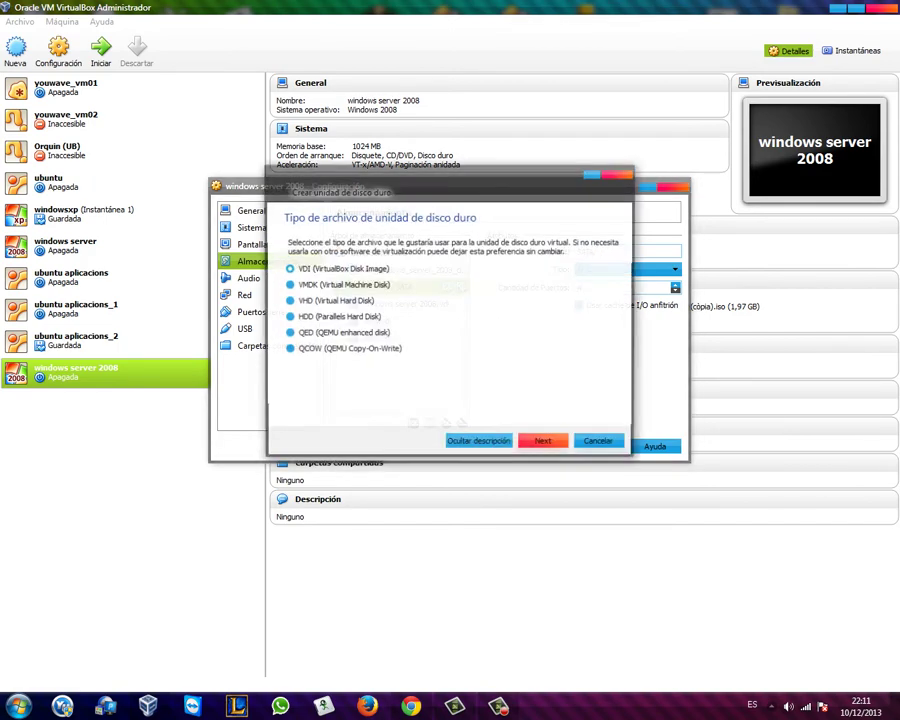
{"action": "key", "text": "Return"}
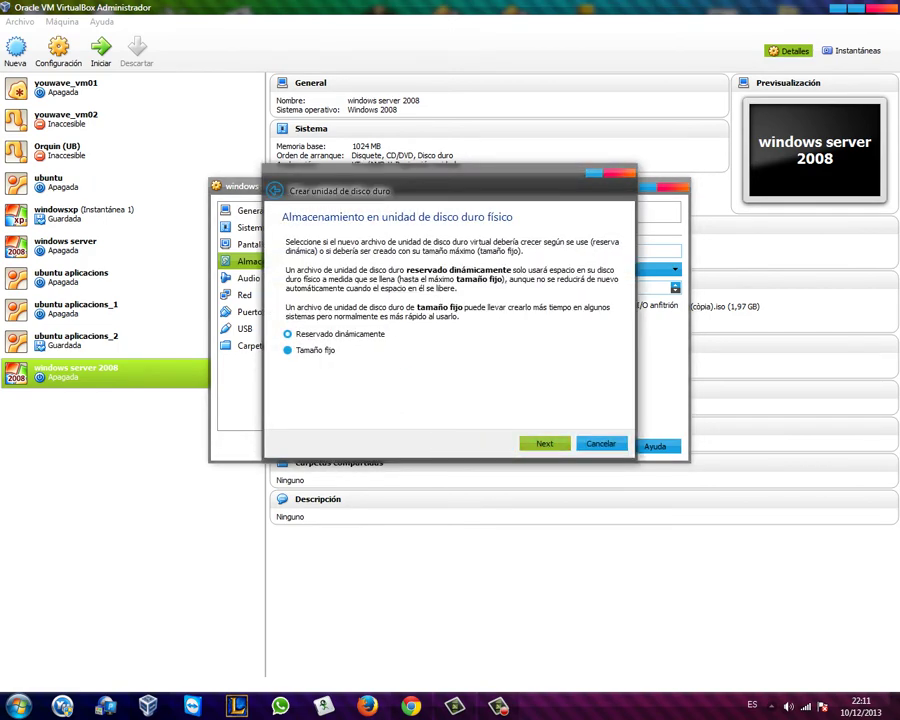
{"action": "key", "text": "Return"}
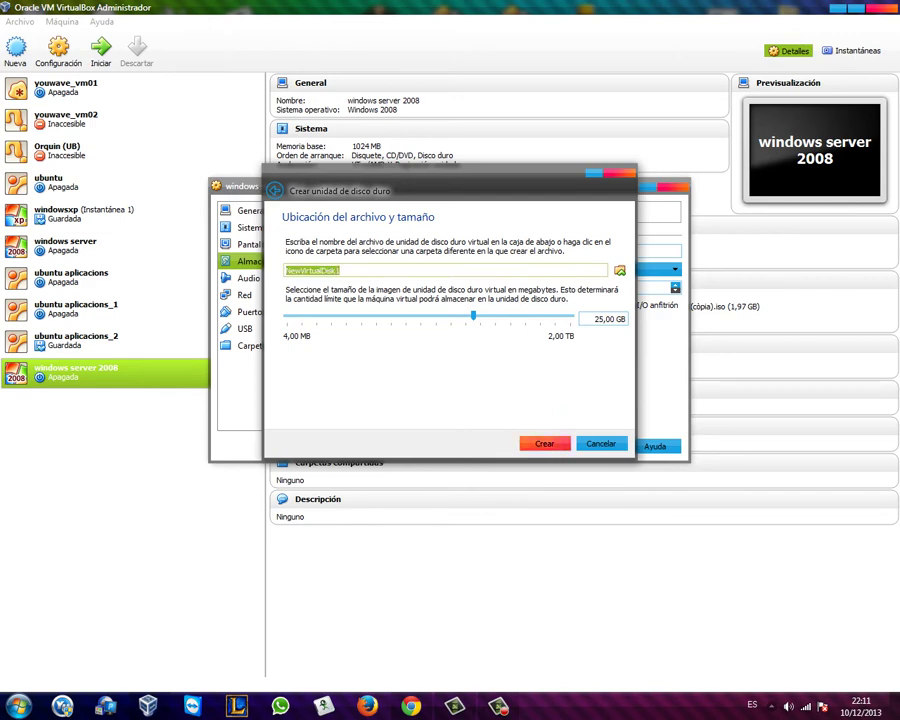
{"action": "type", "text": "dik3"}
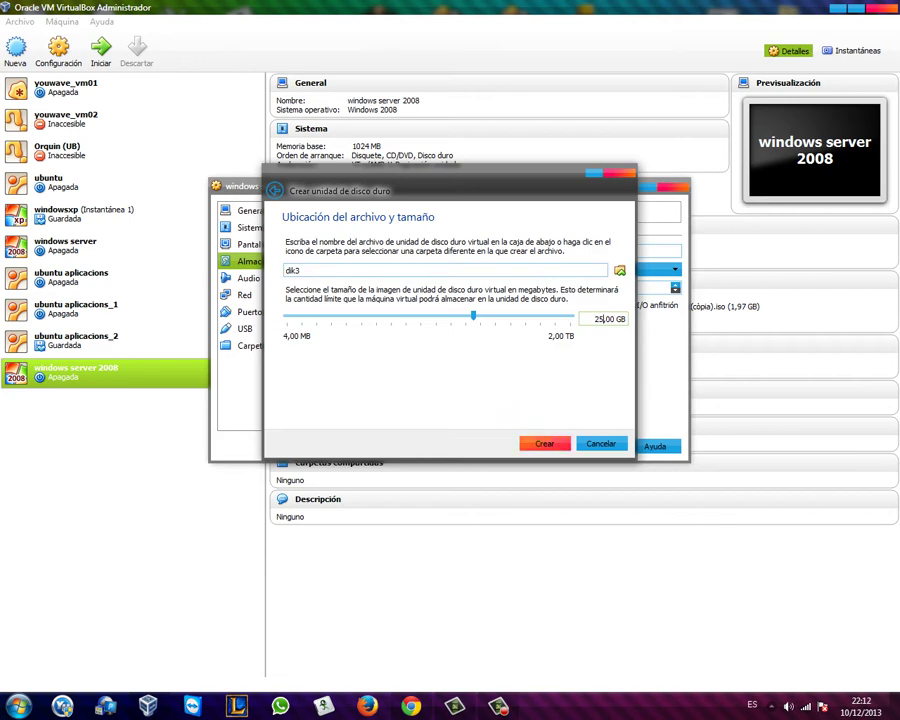
{"action": "key", "text": "BackSpace"}
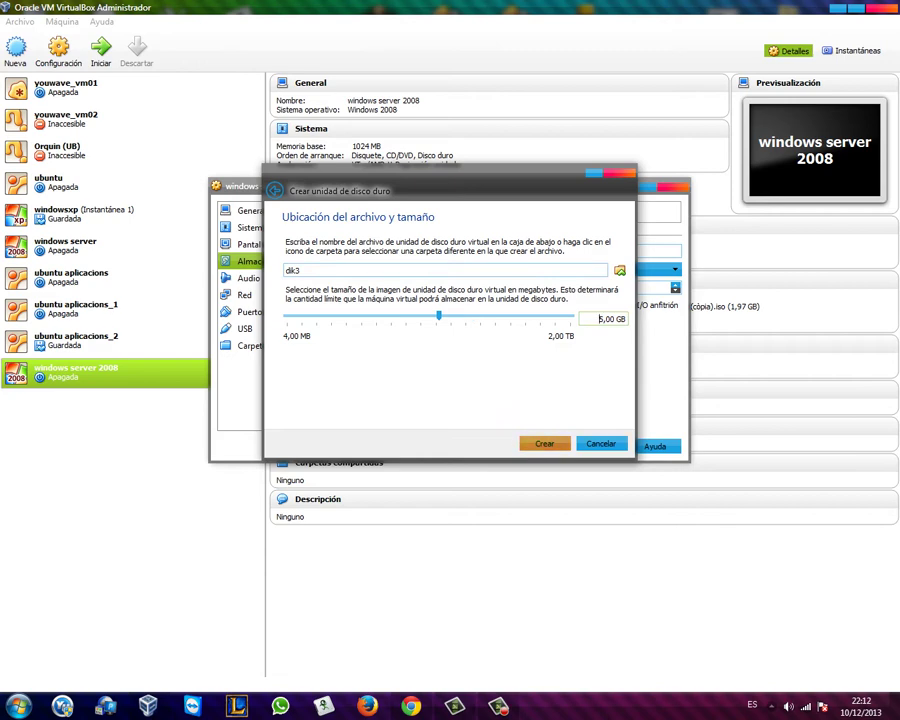
{"action": "key", "text": "Return"}
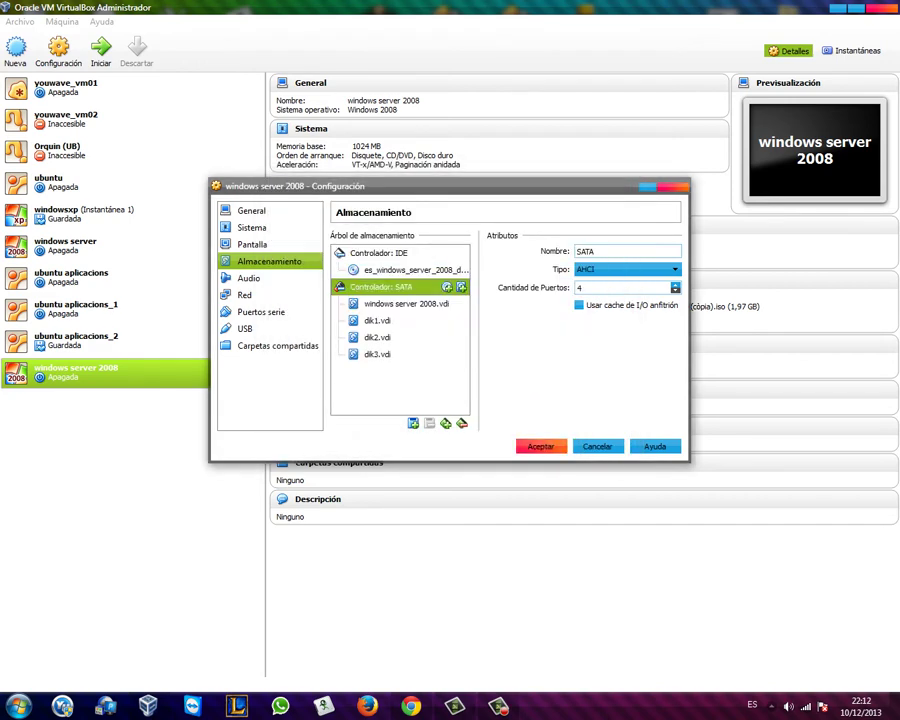
{"action": "key", "text": "Return"}
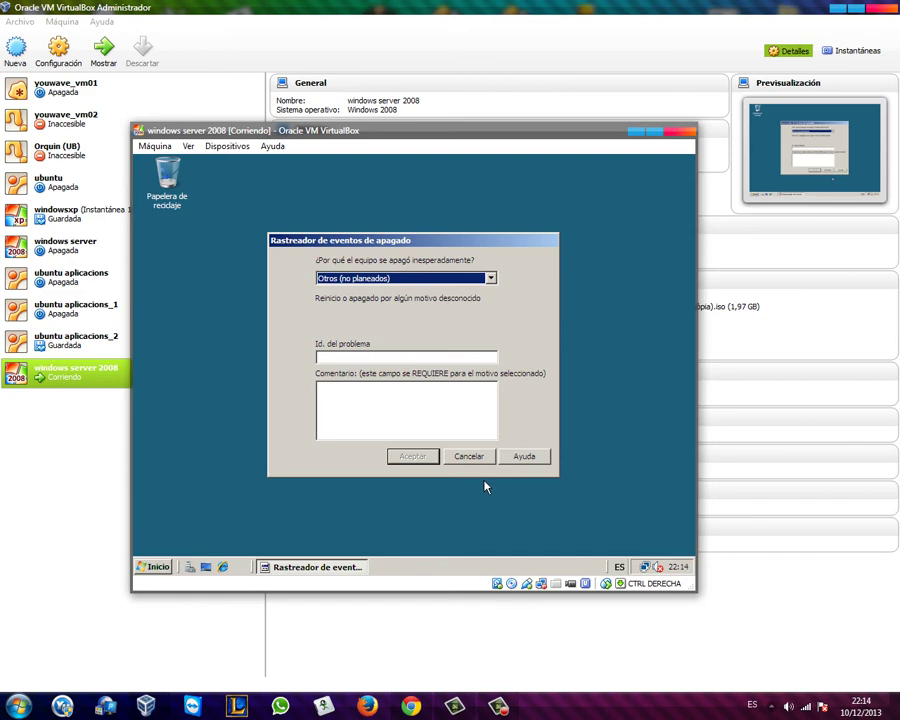
Step: Cancel the guest server's shutdown event tracker and close its initial configuration tasks window
{"action": "left_click", "coordinate": [479, 462]}
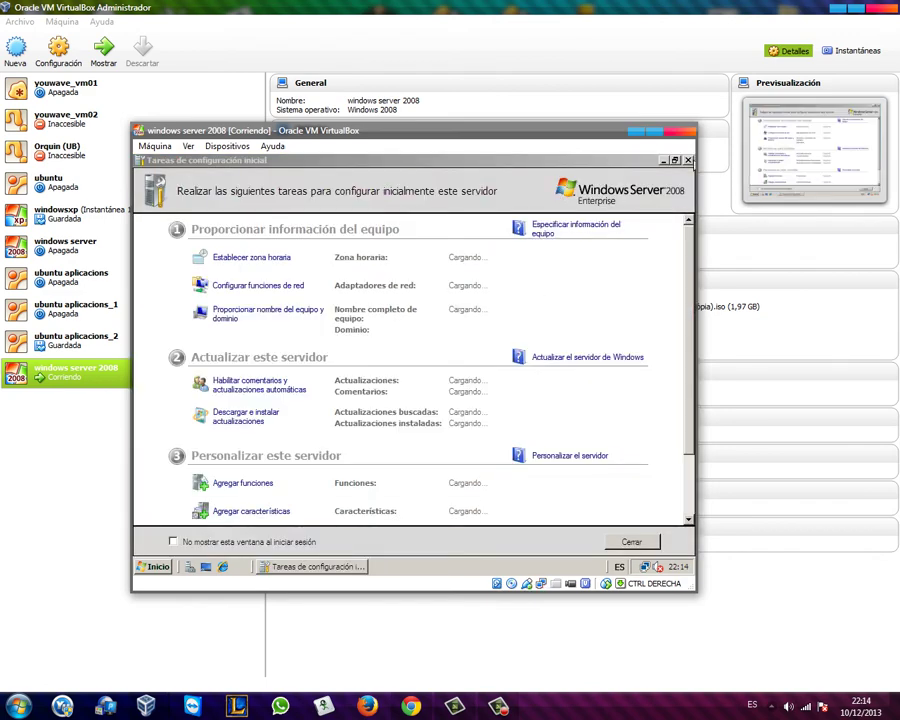
{"action": "left_click", "coordinate": [688, 160]}
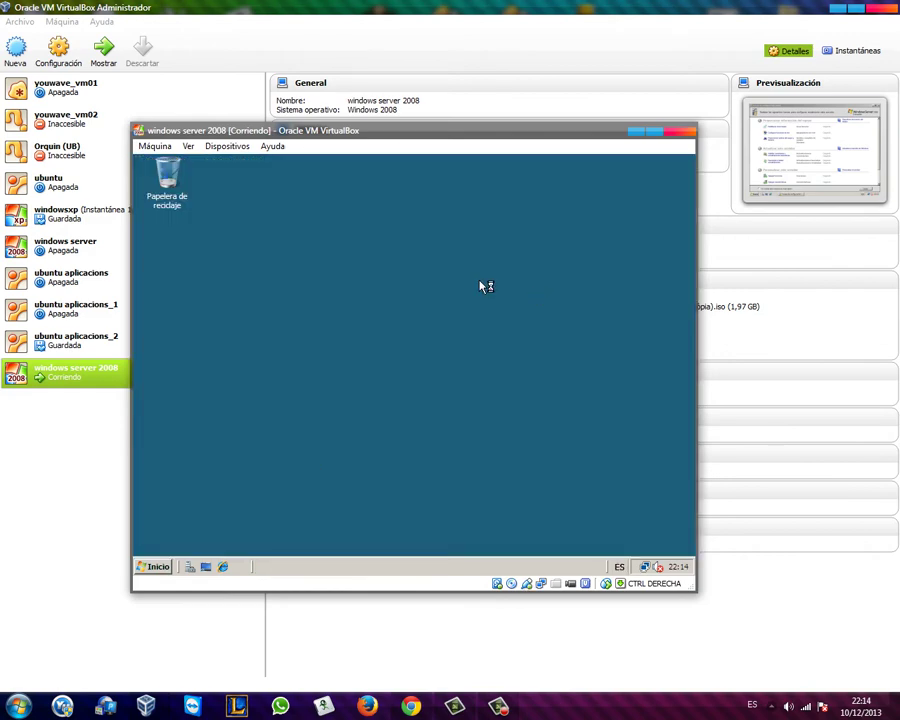
Step: In Server Manager's disk management, initialize Disco 1, Disco 2 and Disco 3 with the MBR partition style
{"action": "left_click", "coordinate": [188, 568]}
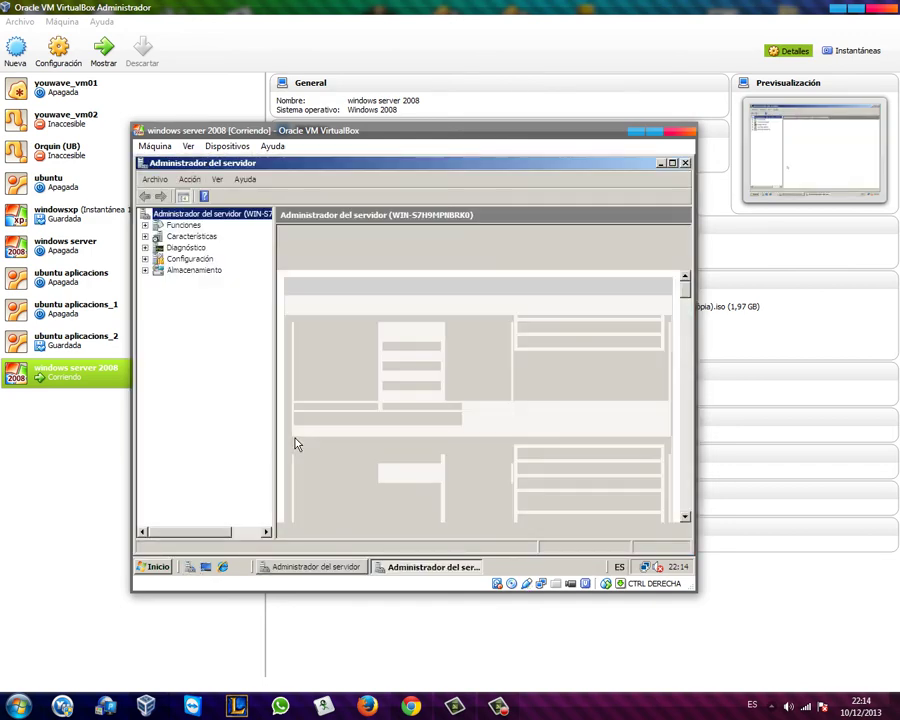
{"action": "left_click", "coordinate": [684, 163]}
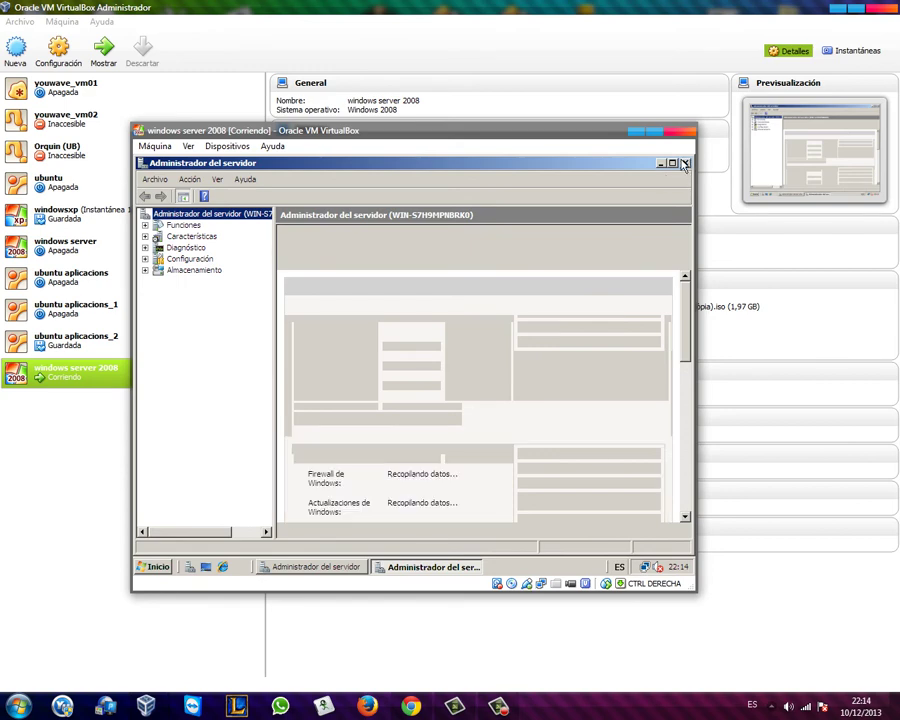
{"action": "left_click", "coordinate": [194, 270]}
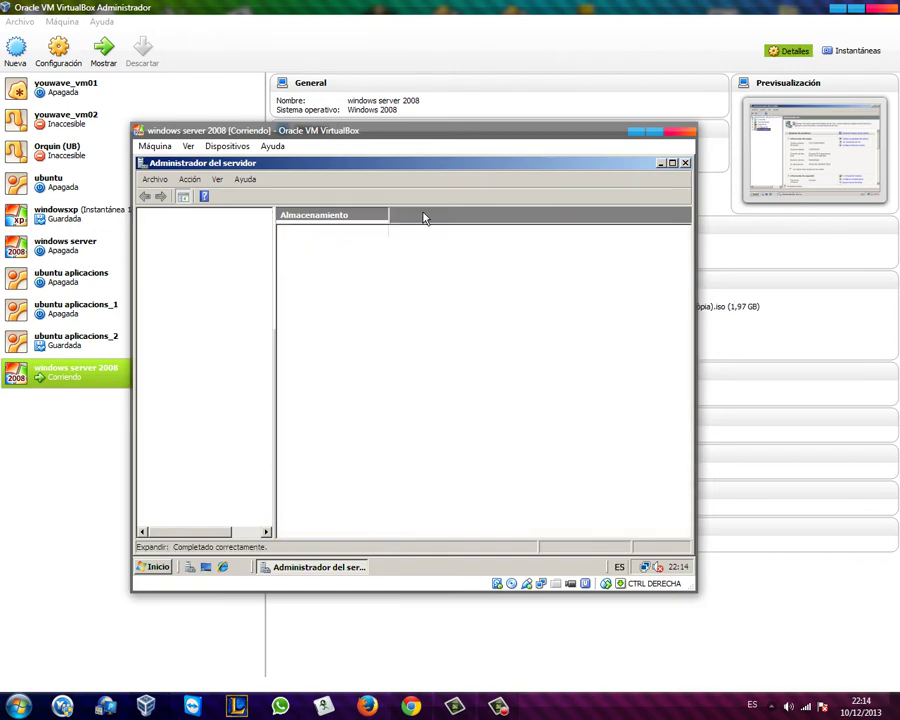
{"action": "double_click", "coordinate": [354, 256]}
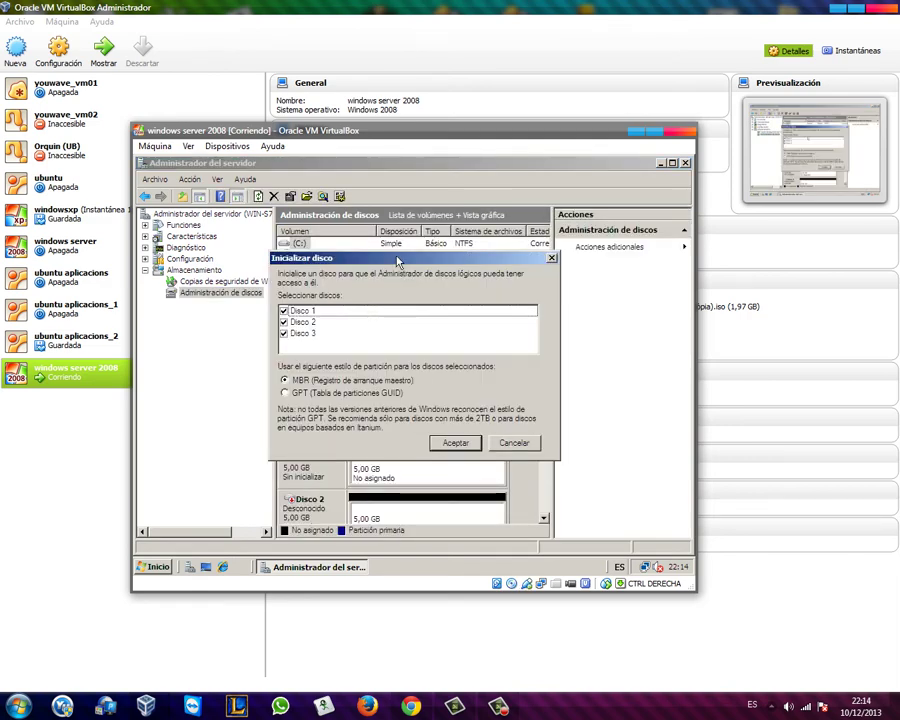
{"action": "left_click_drag", "start_coordinate": [366, 263], "coordinate": [451, 247]}
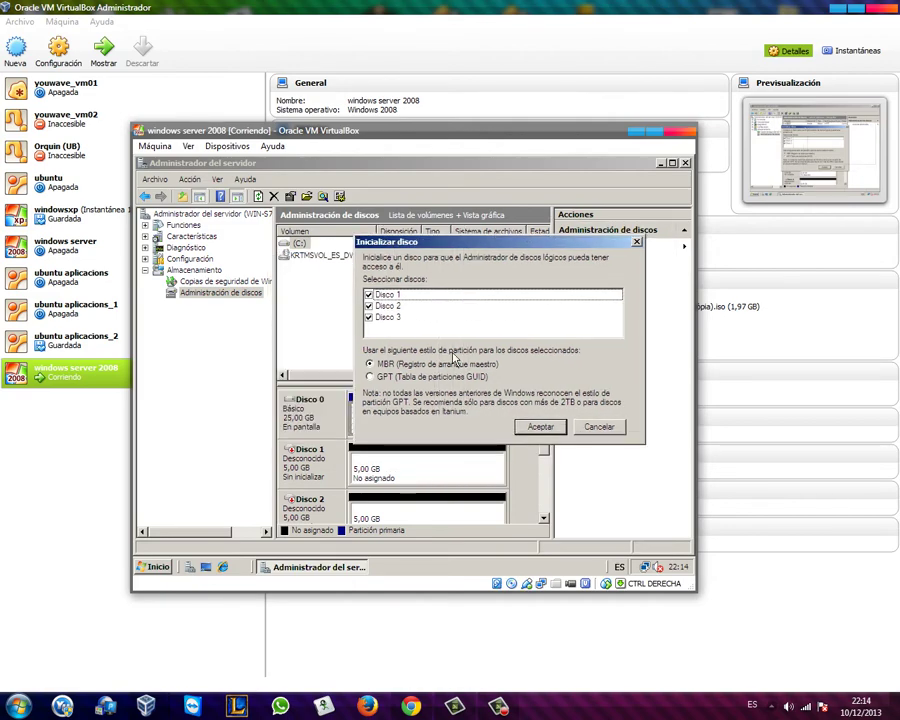
{"action": "left_click", "coordinate": [538, 426]}
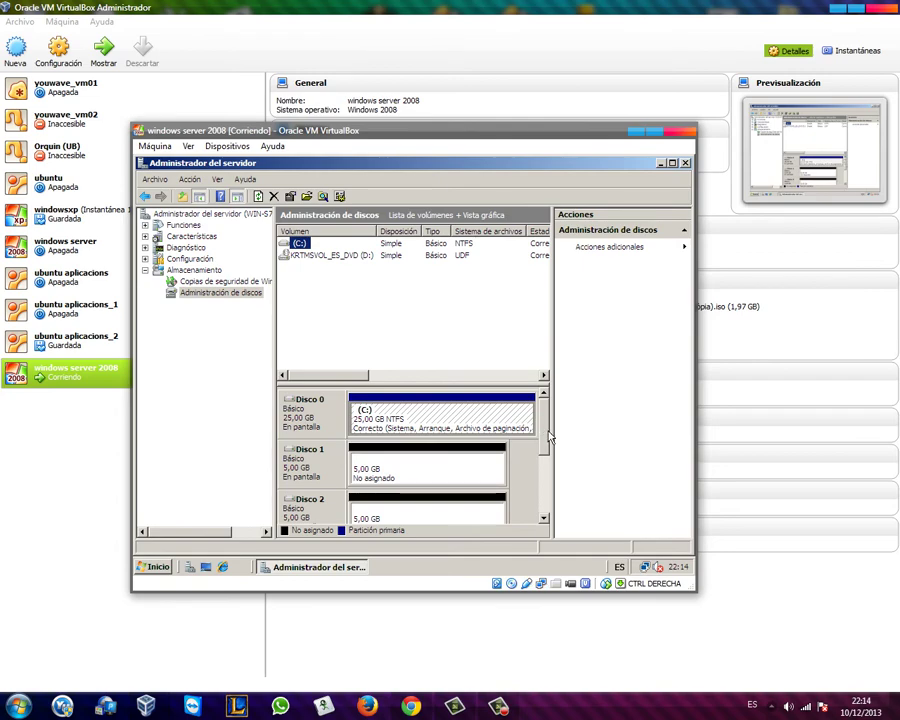
Step: Open the conversion to dynamic disk for Disco 1
{"action": "left_click_drag", "start_coordinate": [540, 426], "coordinate": [536, 452]}
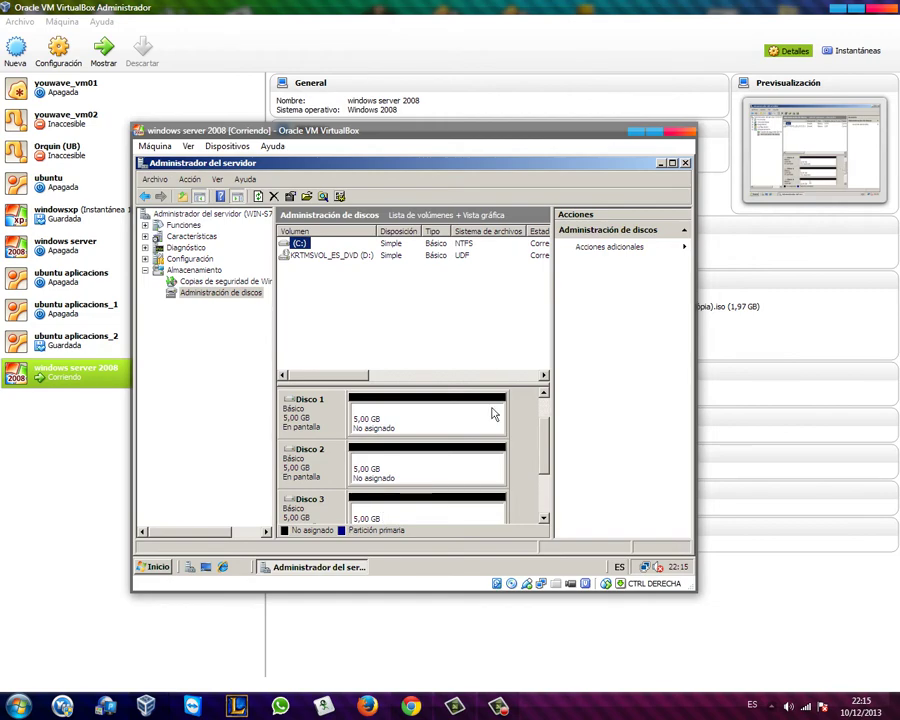
{"action": "mouse_move", "coordinate": [548, 462]}
{"action": "left_mouse_down"}
{"action": "mouse_move", "coordinate": [544, 440]}
{"action": "mouse_move", "coordinate": [541, 467]}
{"action": "left_mouse_up"}
{"action": "right_click", "coordinate": [391, 420]}
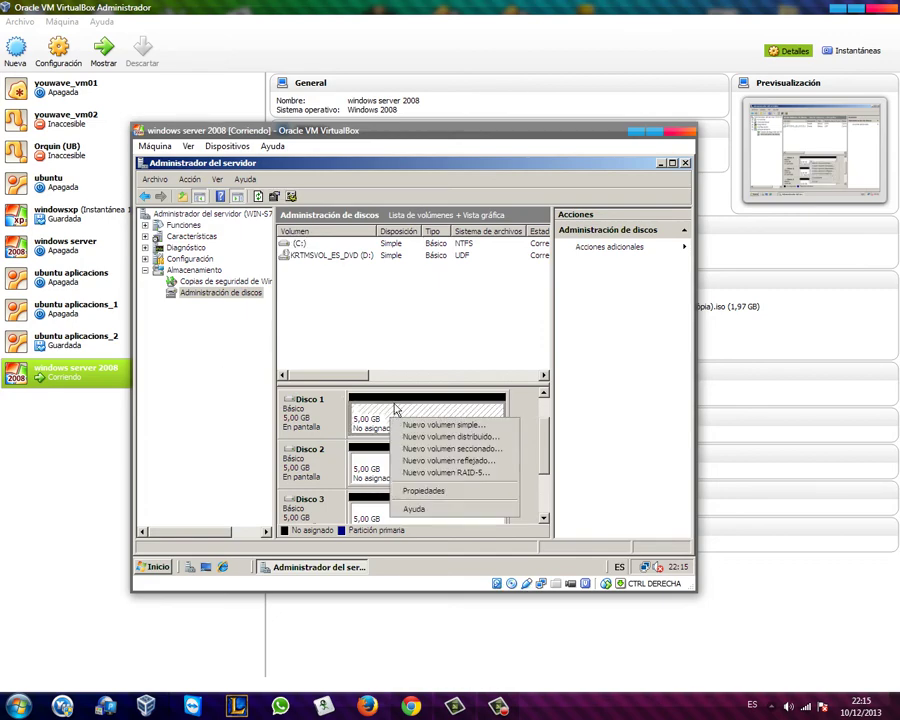
{"action": "left_click", "coordinate": [320, 396]}
{"action": "right_click", "coordinate": [320, 392]}
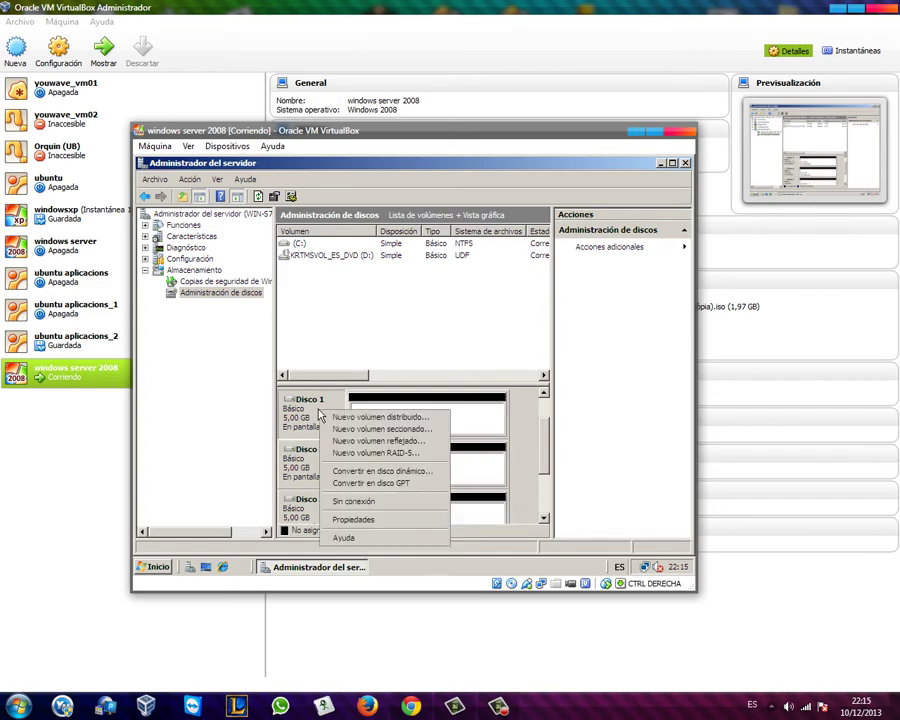
{"action": "left_click", "coordinate": [405, 475]}
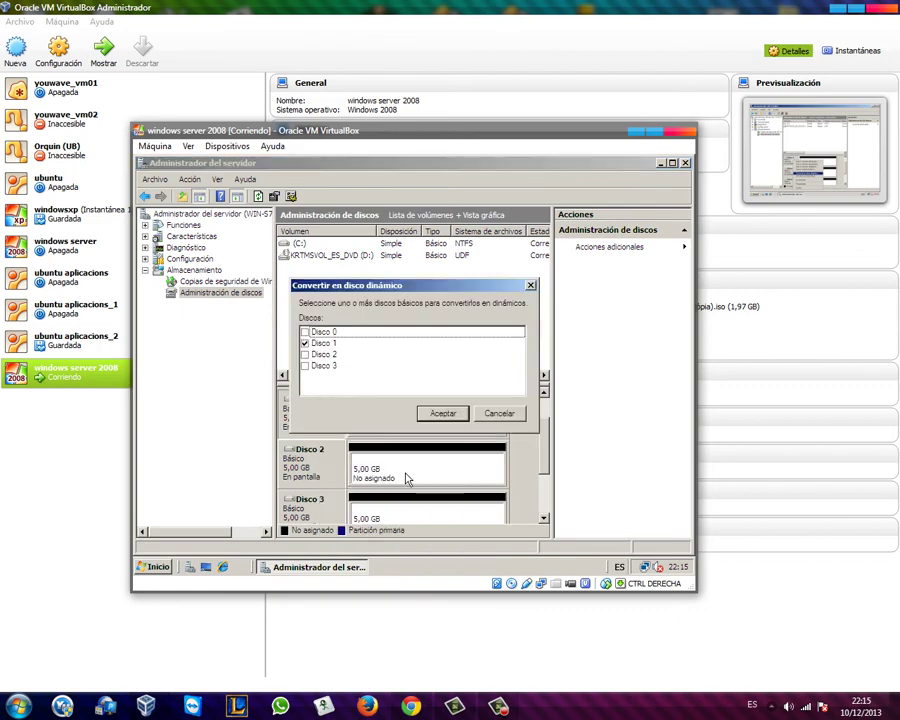
Step: Include Disco 0, Disco 2 and Disco 3 alongside Disco 1 and convert all four disks to dynamic
{"action": "left_click", "coordinate": [305, 355]}
{"action": "left_click", "coordinate": [305, 366]}
{"action": "left_click", "coordinate": [305, 354]}
{"action": "left_click", "coordinate": [305, 332]}
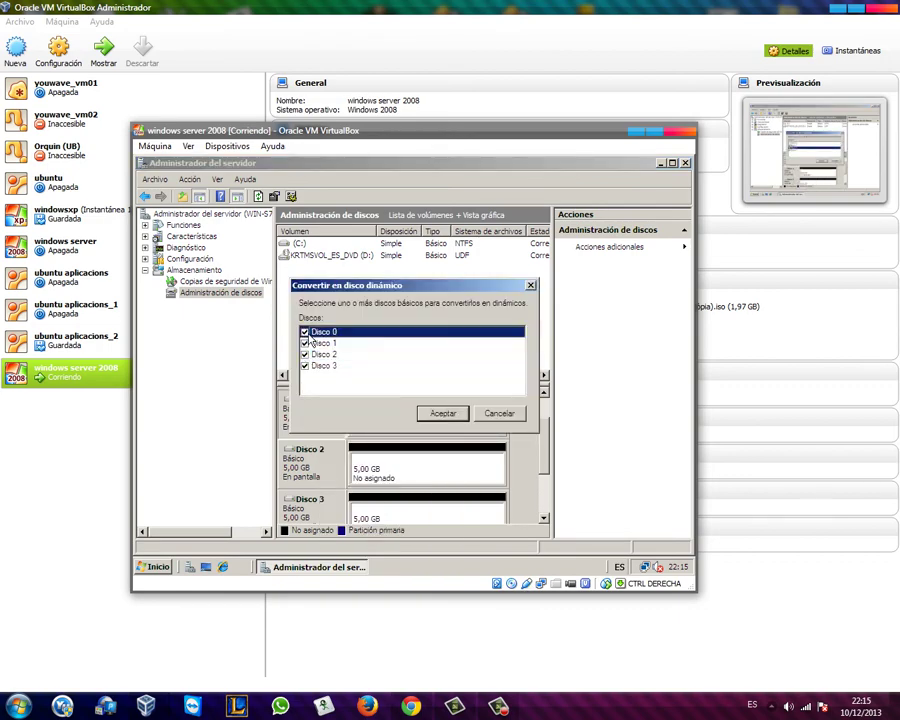
{"action": "left_click", "coordinate": [305, 332]}
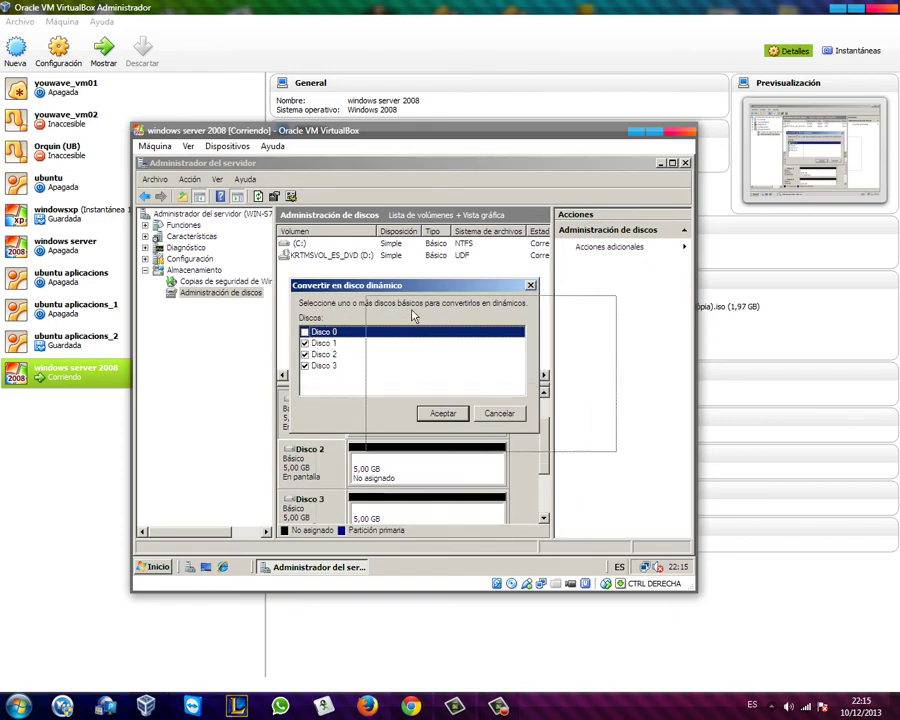
{"action": "left_click_drag", "start_coordinate": [414, 316], "coordinate": [416, 317]}
{"action": "left_click", "coordinate": [381, 350]}
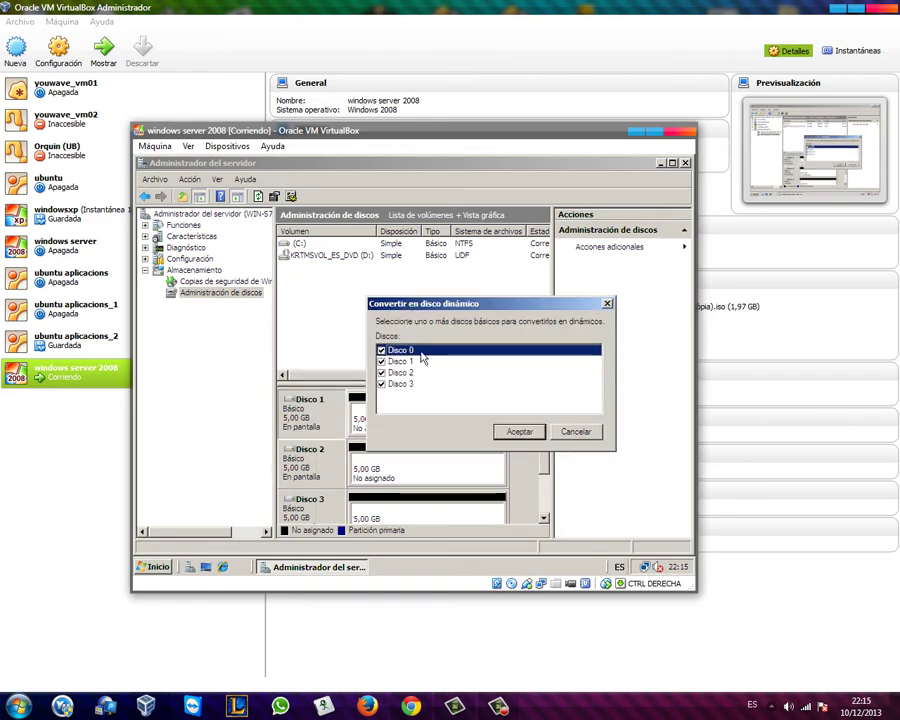
{"action": "left_click", "coordinate": [519, 432]}
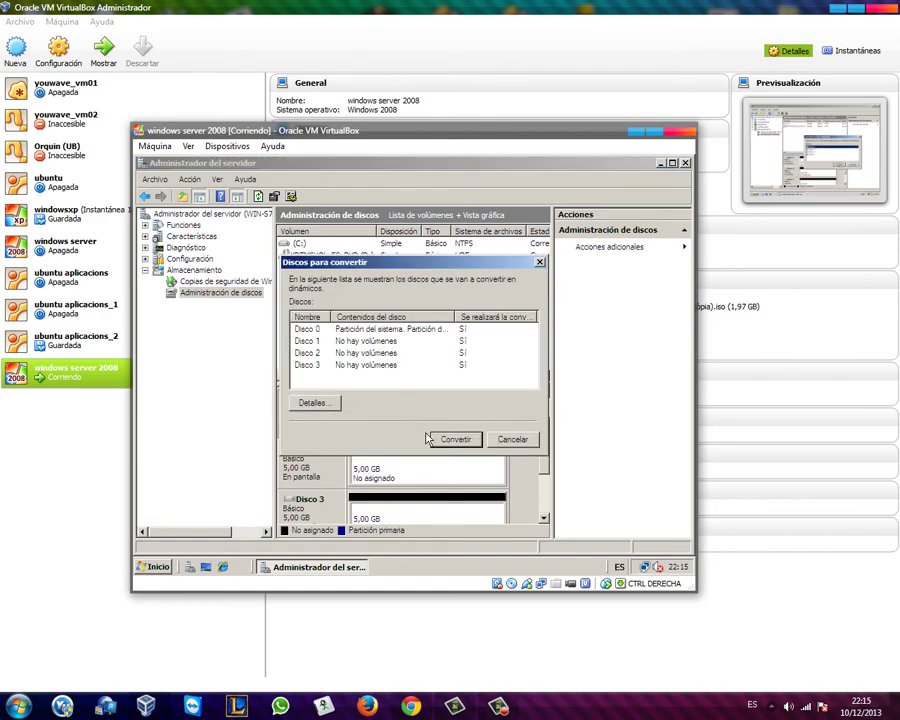
{"action": "left_click", "coordinate": [438, 438]}
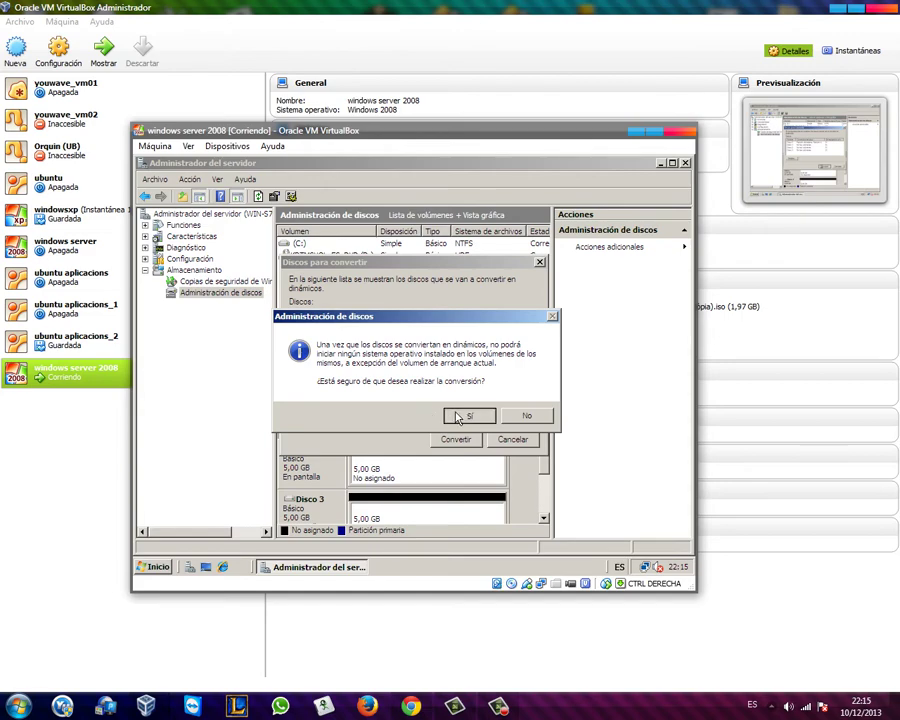
{"action": "left_click", "coordinate": [462, 416]}
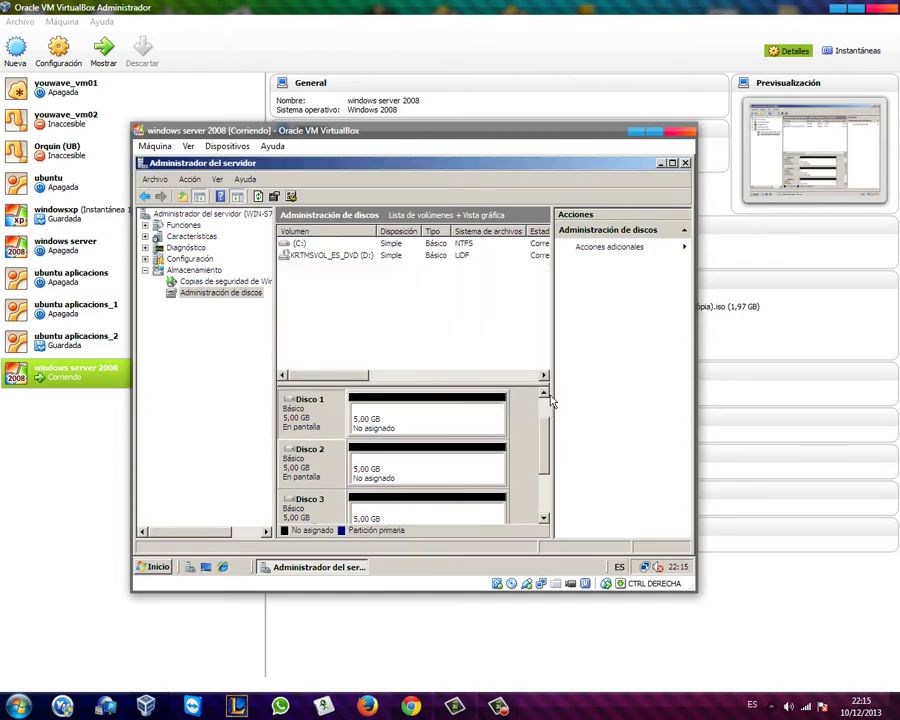
Step: Start a new RAID-5 volume on Disco 1's unallocated space and add Disco 2 and Disco 3 to its selected disks
{"action": "scroll", "coordinate": [549, 400], "scroll_direction": "up", "scroll_amount": 1}
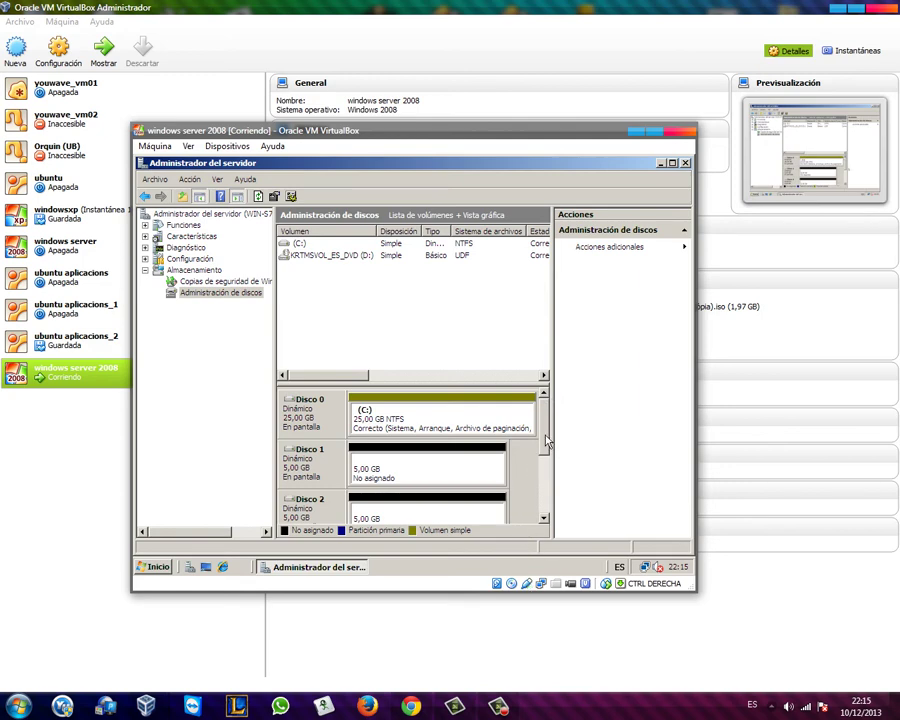
{"action": "left_click_drag", "start_coordinate": [546, 440], "coordinate": [557, 482]}
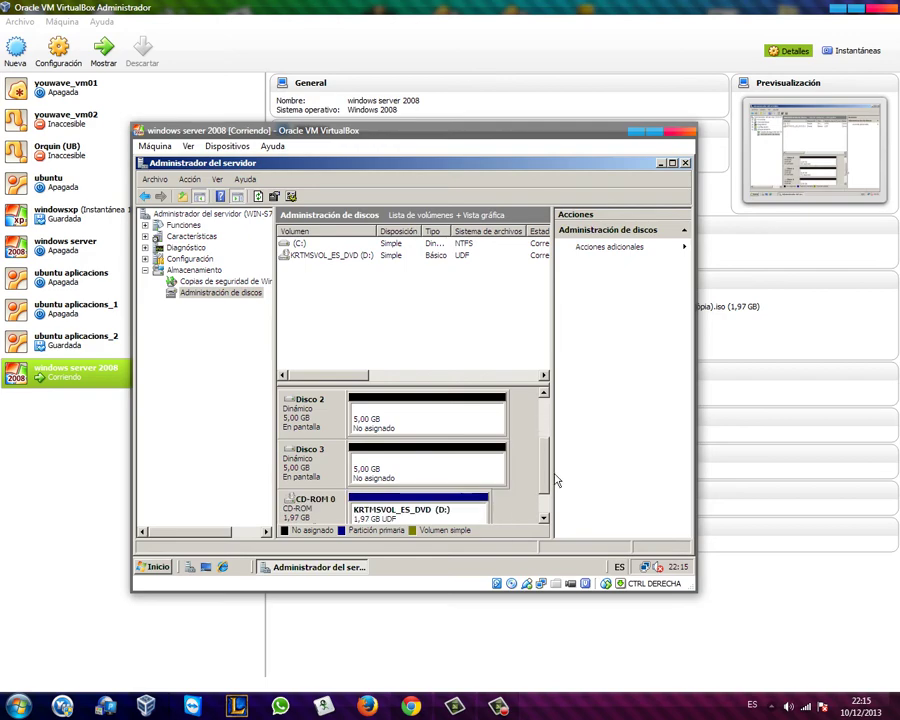
{"action": "scroll", "coordinate": [557, 482], "scroll_direction": "up", "scroll_amount": 3}
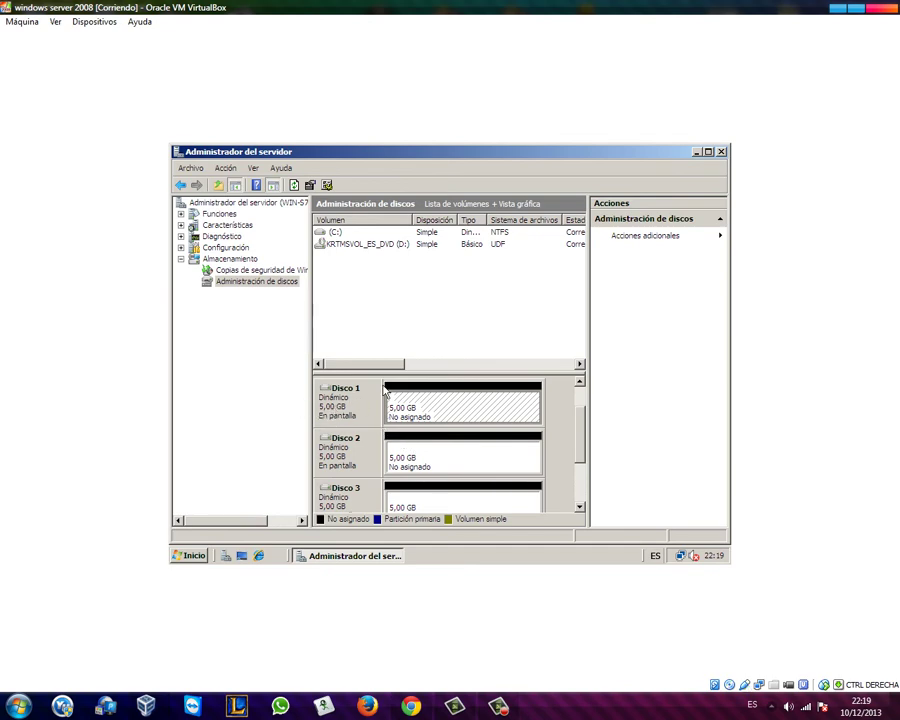
{"action": "left_click", "coordinate": [320, 402]}
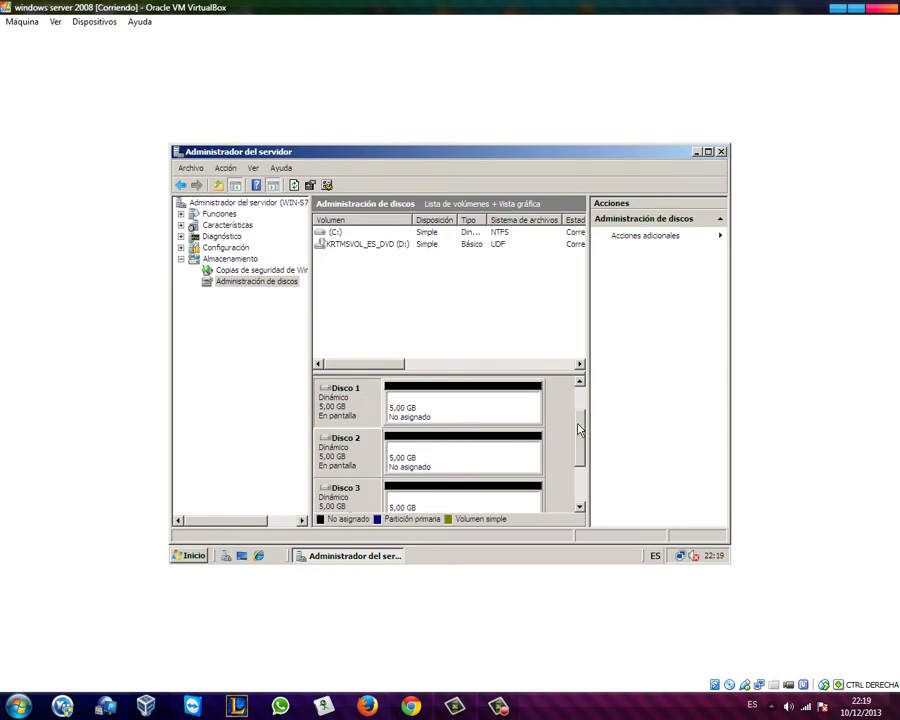
{"action": "mouse_move", "coordinate": [578, 430]}
{"action": "left_mouse_down"}
{"action": "mouse_move", "coordinate": [578, 440]}
{"action": "mouse_move", "coordinate": [575, 420]}
{"action": "left_mouse_up"}
{"action": "left_click", "coordinate": [418, 399]}
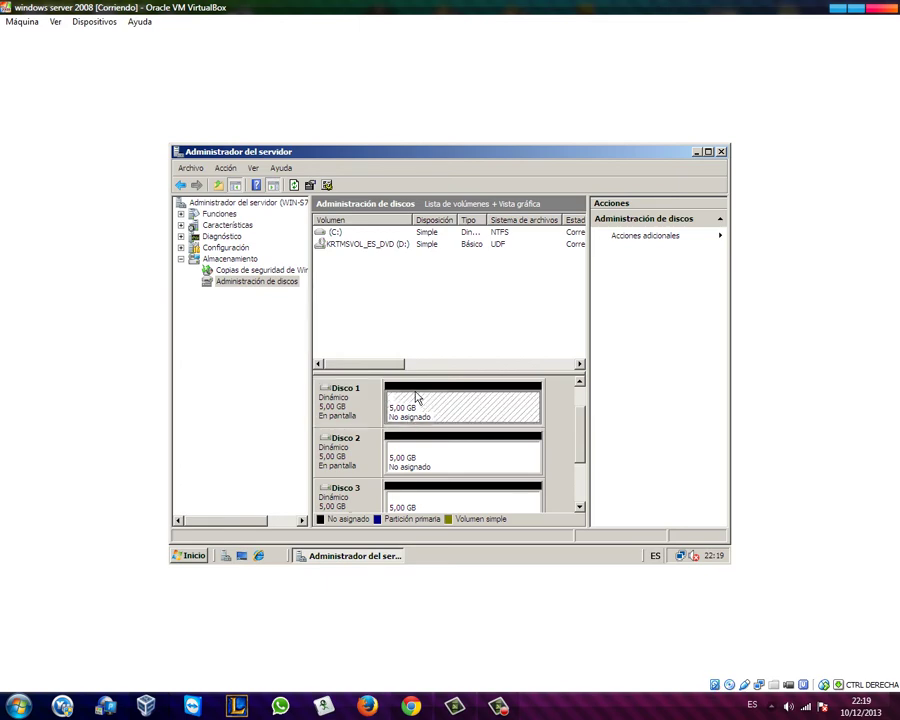
{"action": "right_click", "coordinate": [417, 399]}
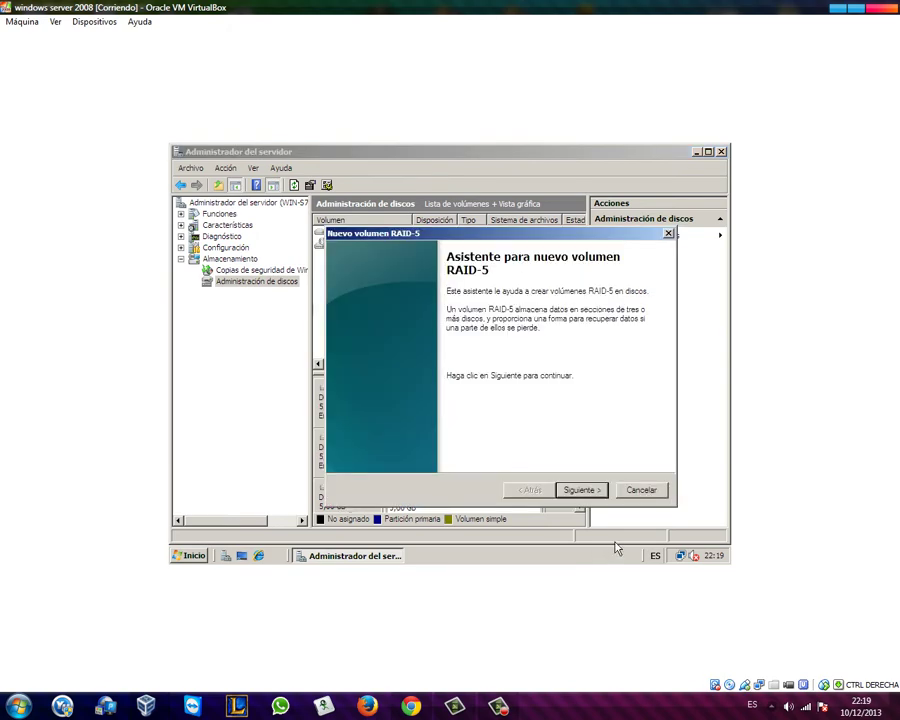
{"action": "left_click", "coordinate": [600, 489]}
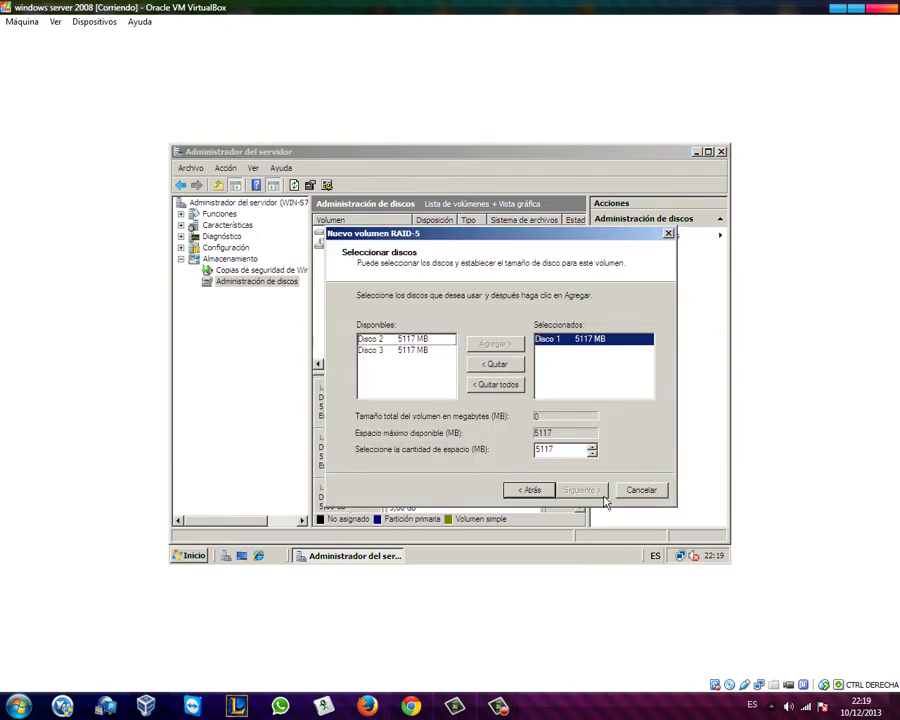
{"action": "left_click", "coordinate": [366, 341]}
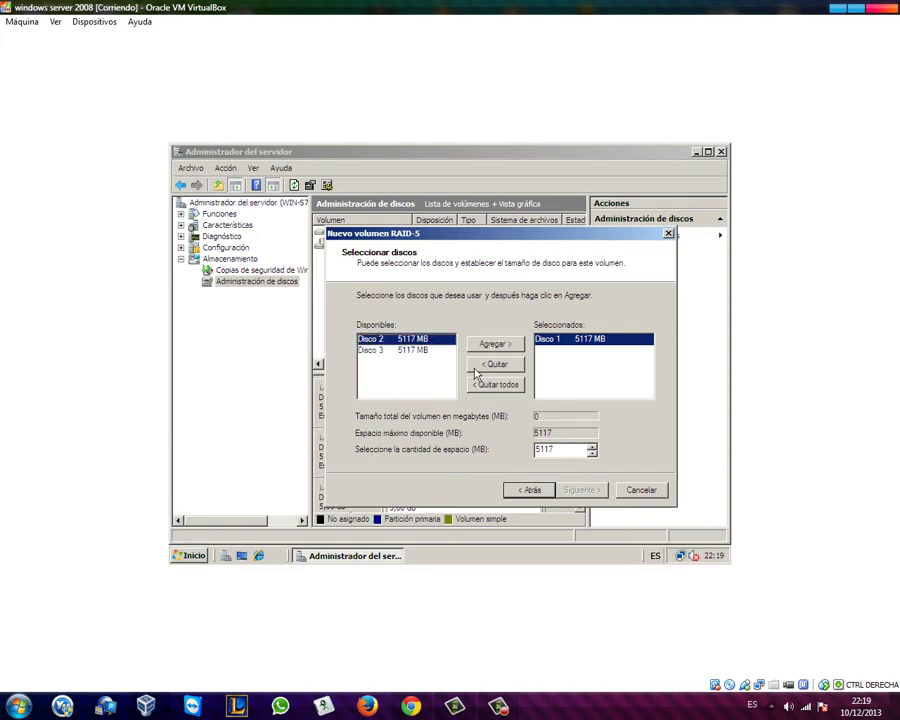
{"action": "left_click", "coordinate": [505, 342]}
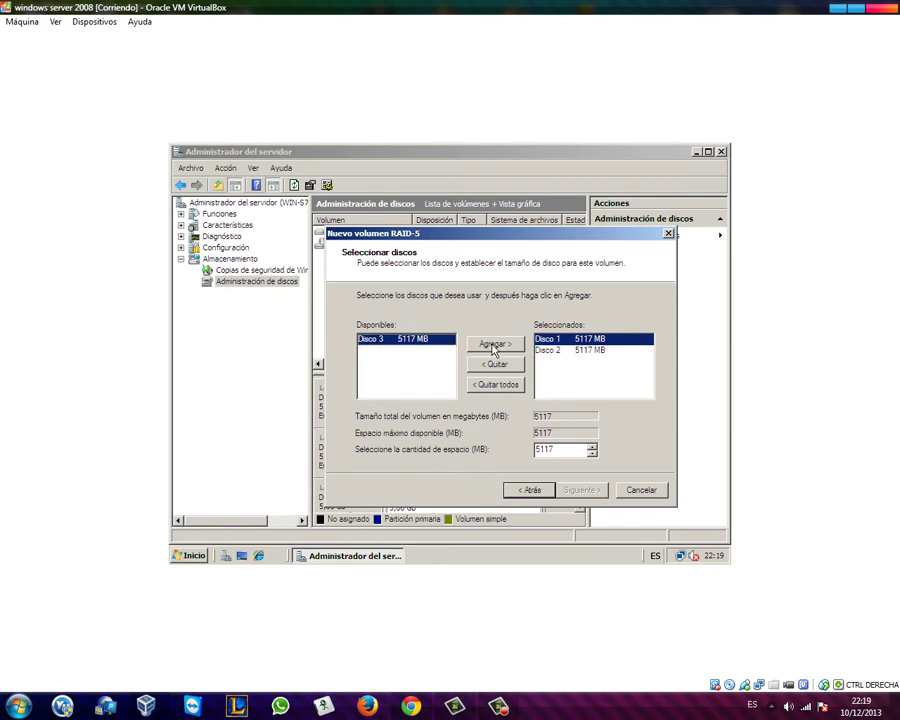
{"action": "left_click", "coordinate": [493, 345]}
{"action": "left_click", "coordinate": [582, 490]}
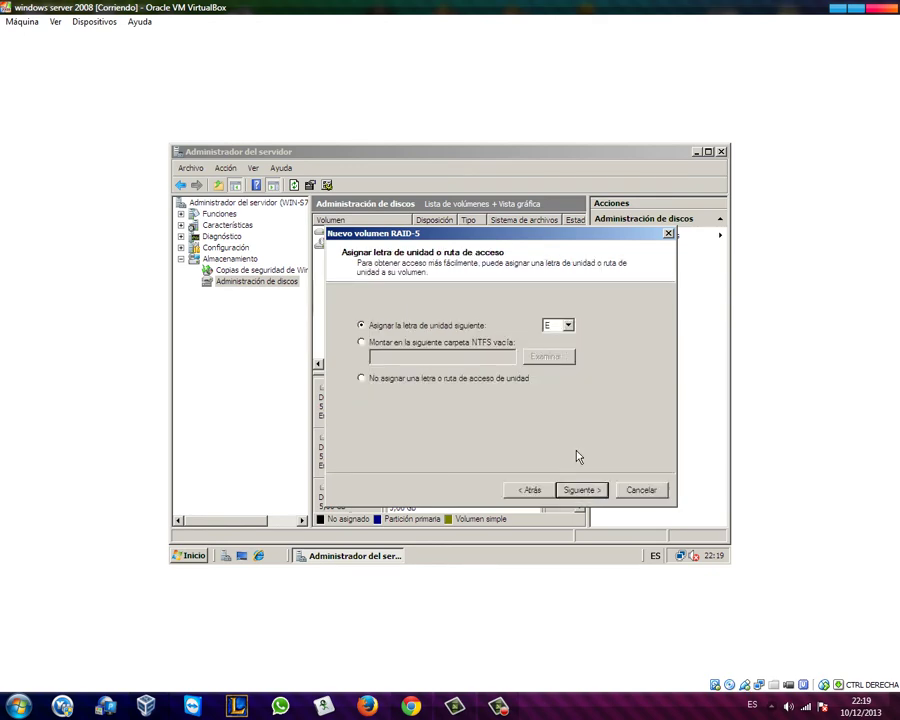
Step: Assign drive letter F to the RAID-5 volume, choose quick formatting with NTFS, and finish creating it
{"action": "left_click", "coordinate": [568, 326]}
{"action": "left_click", "coordinate": [567, 327]}
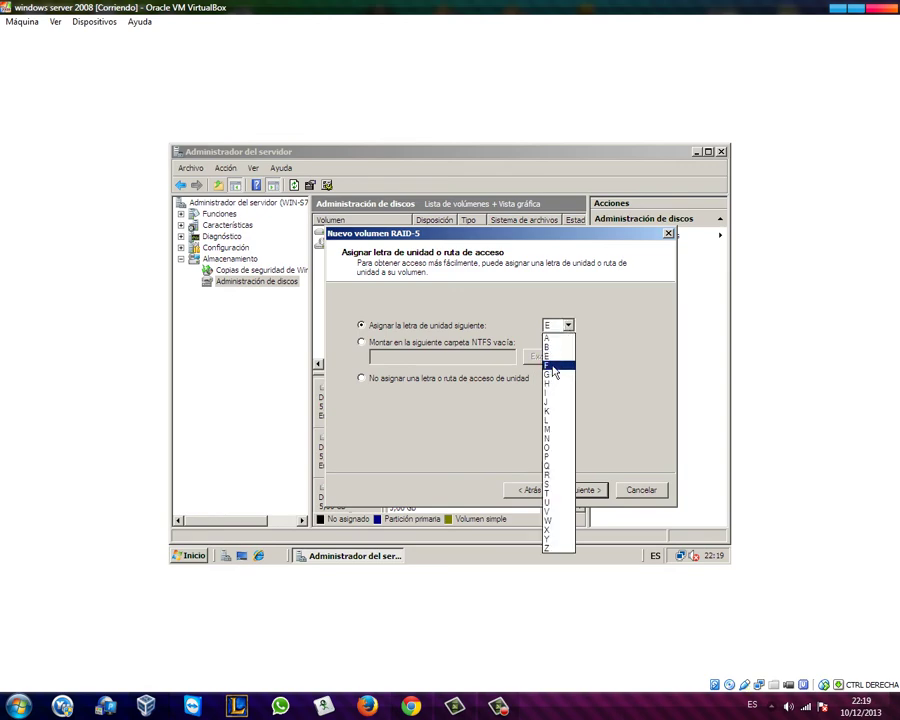
{"action": "left_click", "coordinate": [554, 366]}
{"action": "left_click", "coordinate": [582, 489]}
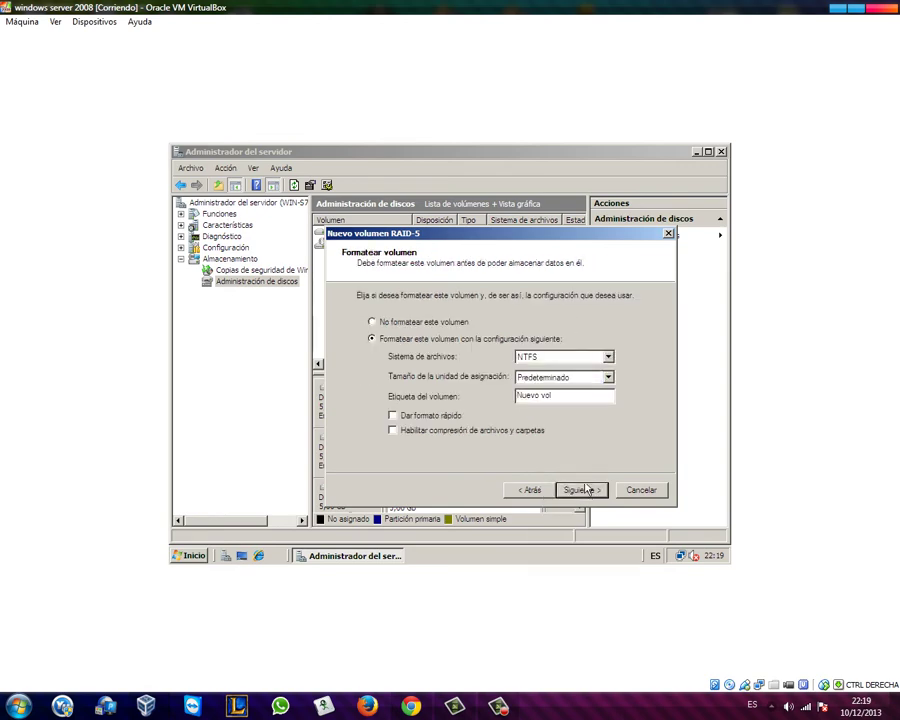
{"action": "left_click", "coordinate": [396, 416]}
{"action": "left_click", "coordinate": [588, 490]}
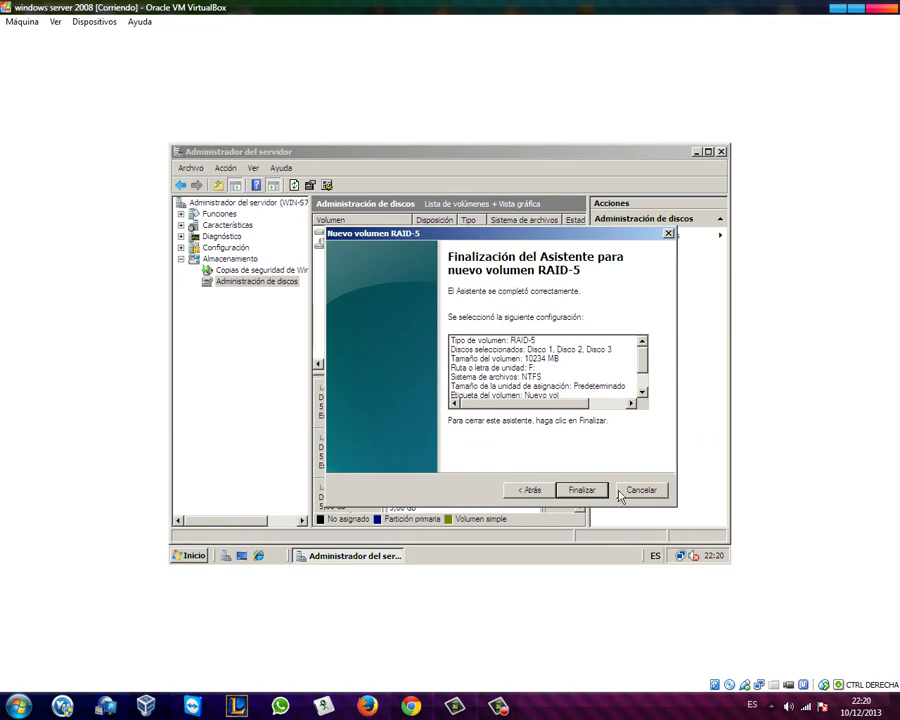
{"action": "left_click", "coordinate": [580, 486]}
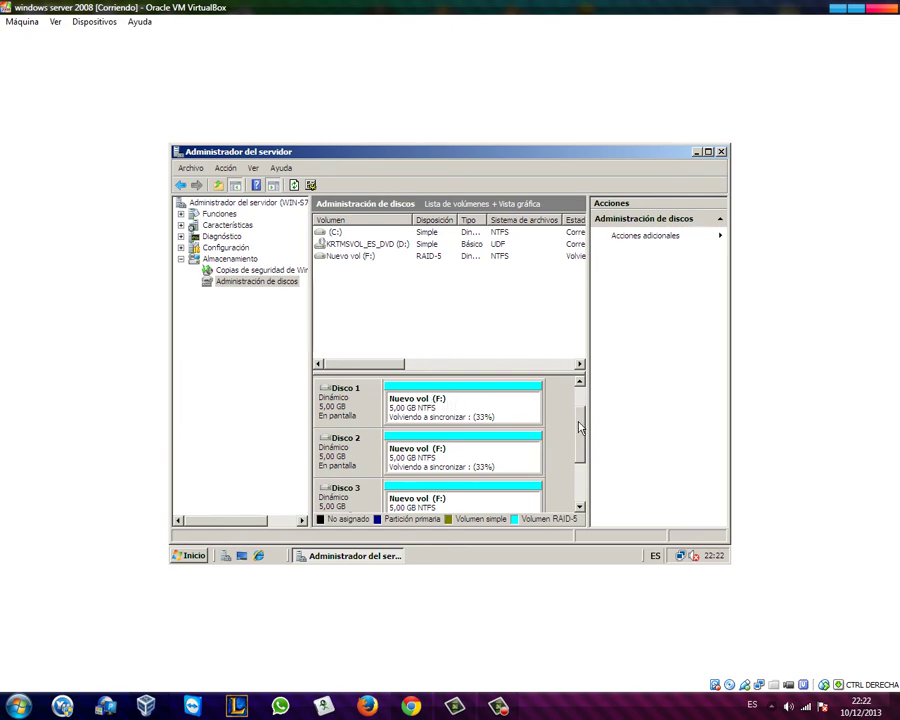
Step: Minimize Server Manager and open the Nuevo vol (F:) drive from Equipo
{"action": "mouse_move", "coordinate": [580, 435]}
{"action": "left_mouse_down"}
{"action": "mouse_move", "coordinate": [580, 457]}
{"action": "mouse_move", "coordinate": [576, 415]}
{"action": "mouse_move", "coordinate": [578, 440]}
{"action": "left_mouse_up"}
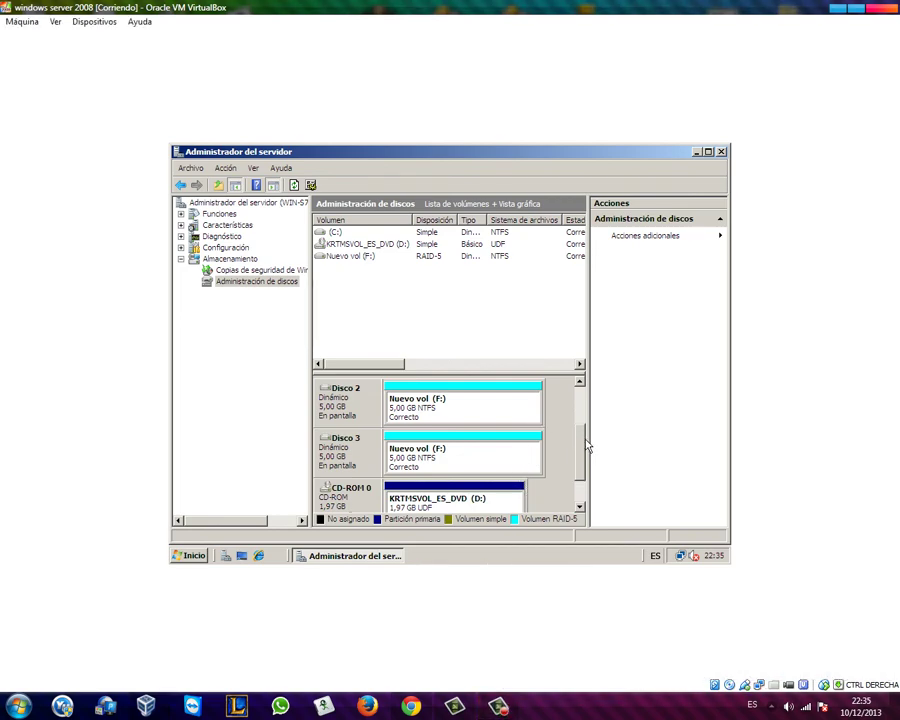
{"action": "scroll", "coordinate": [580, 444], "scroll_direction": "up", "scroll_amount": 1}
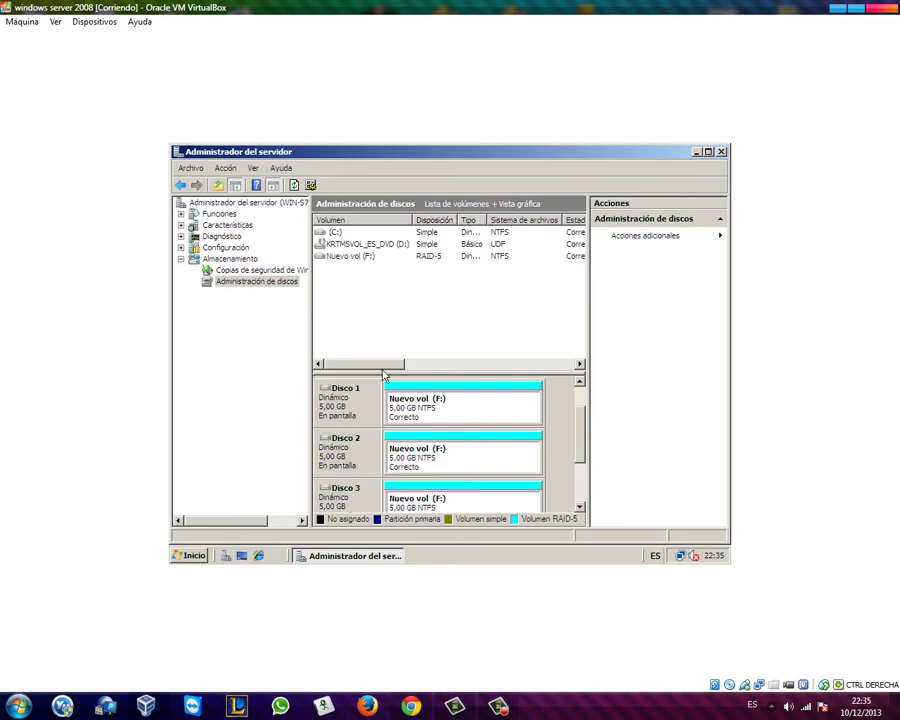
{"action": "left_click", "coordinate": [693, 152]}
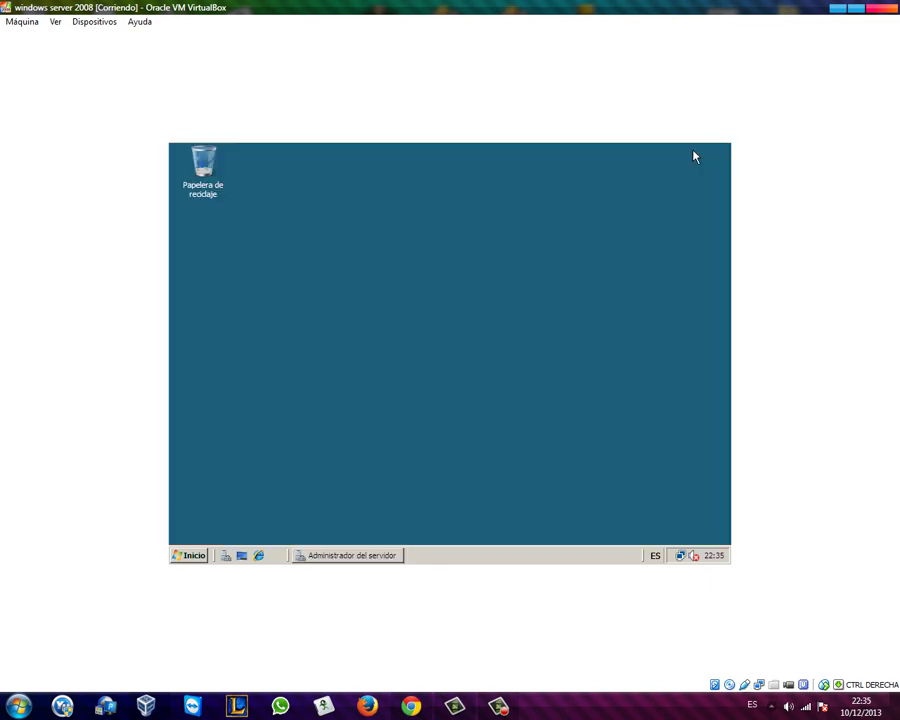
{"action": "left_click", "coordinate": [185, 555]}
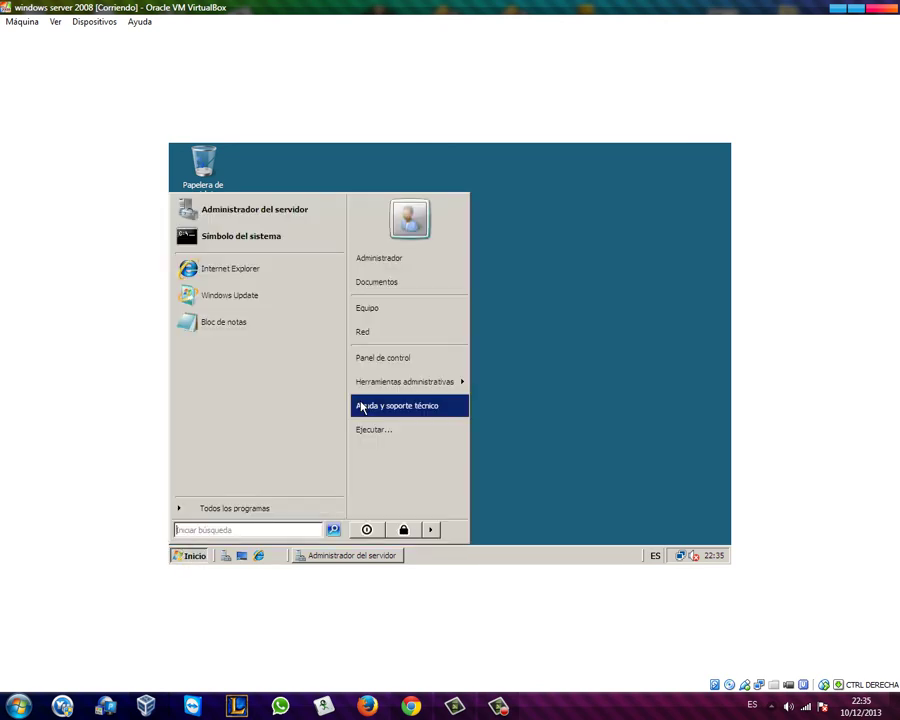
{"action": "left_click", "coordinate": [404, 324]}
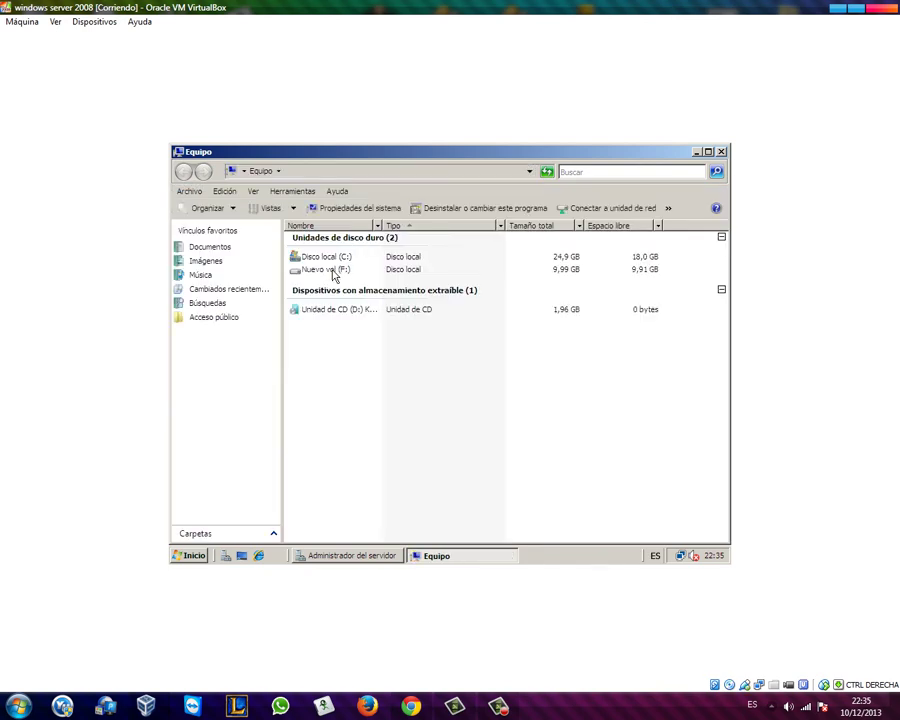
{"action": "double_click", "coordinate": [332, 270]}
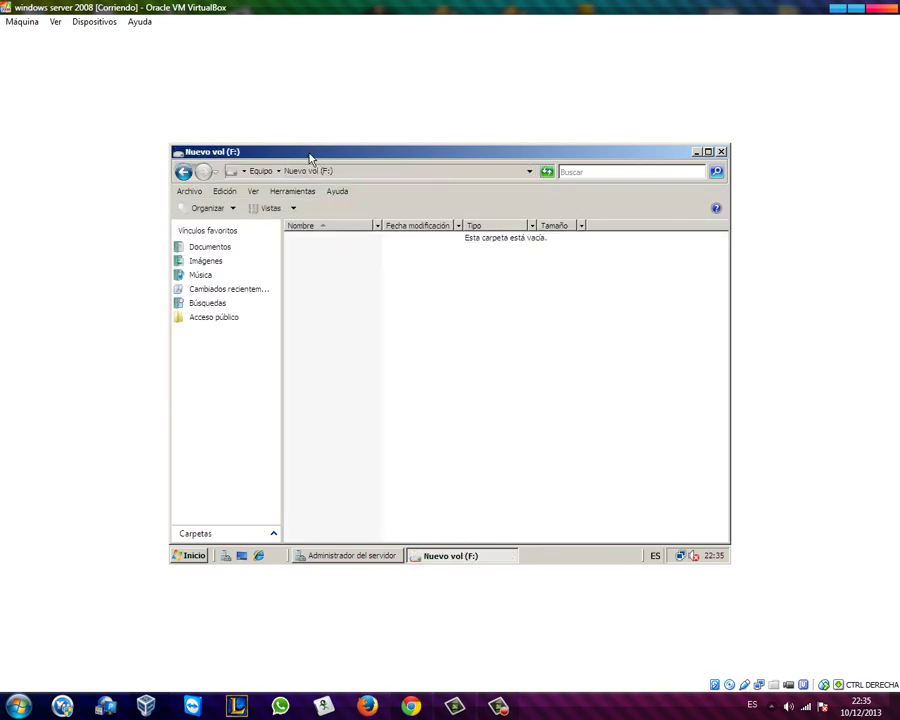
Step: Copy the two JPEG files, 23 and images, from the Imágenes folder to the Nuevo vol (F:) drive
{"action": "left_click", "coordinate": [194, 556]}
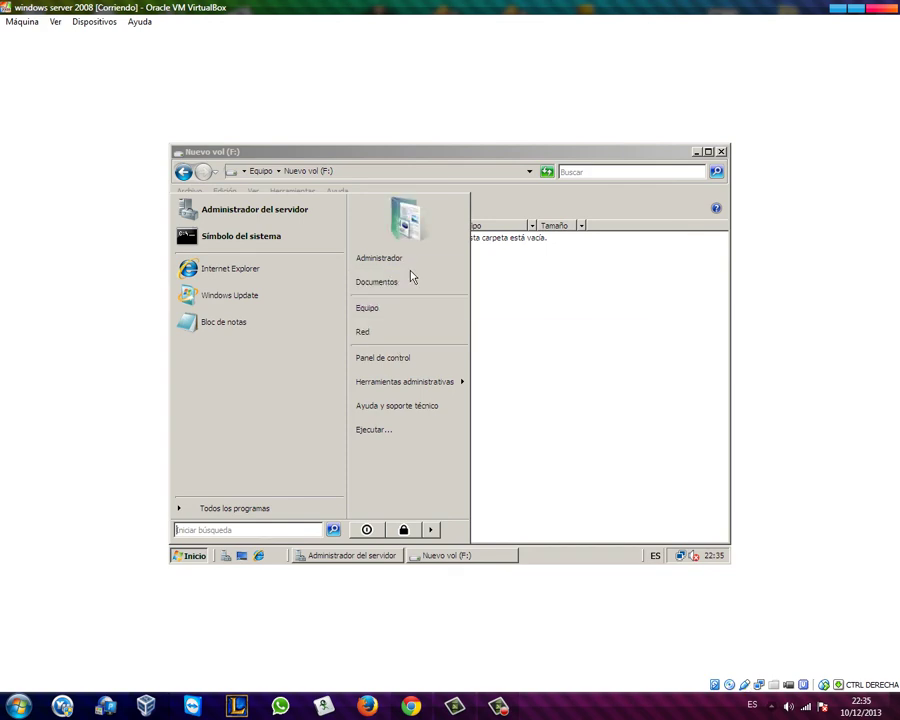
{"action": "left_click", "coordinate": [394, 281]}
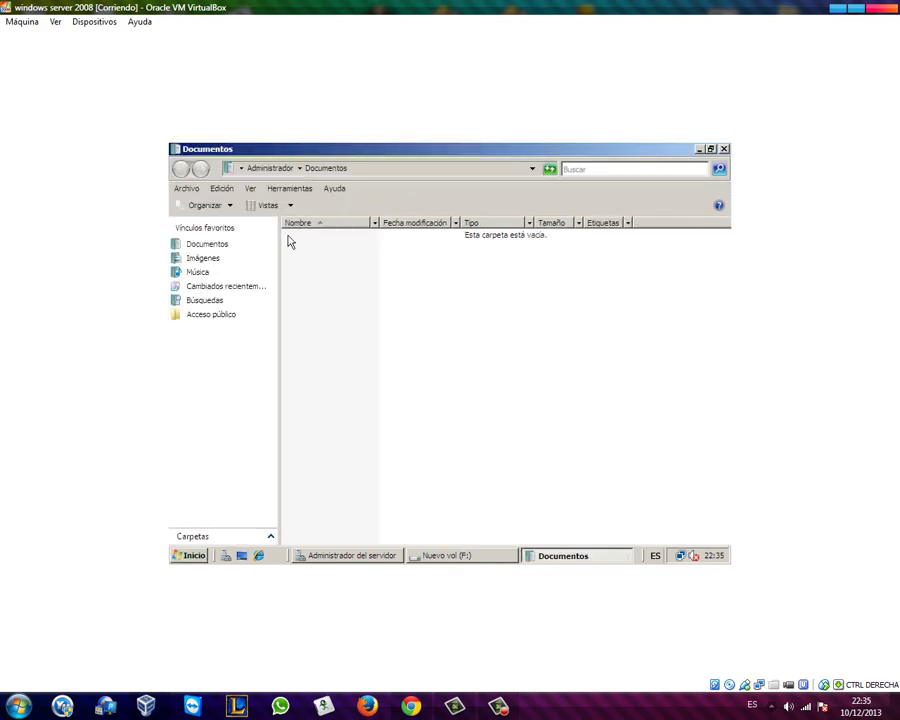
{"action": "left_click", "coordinate": [243, 262]}
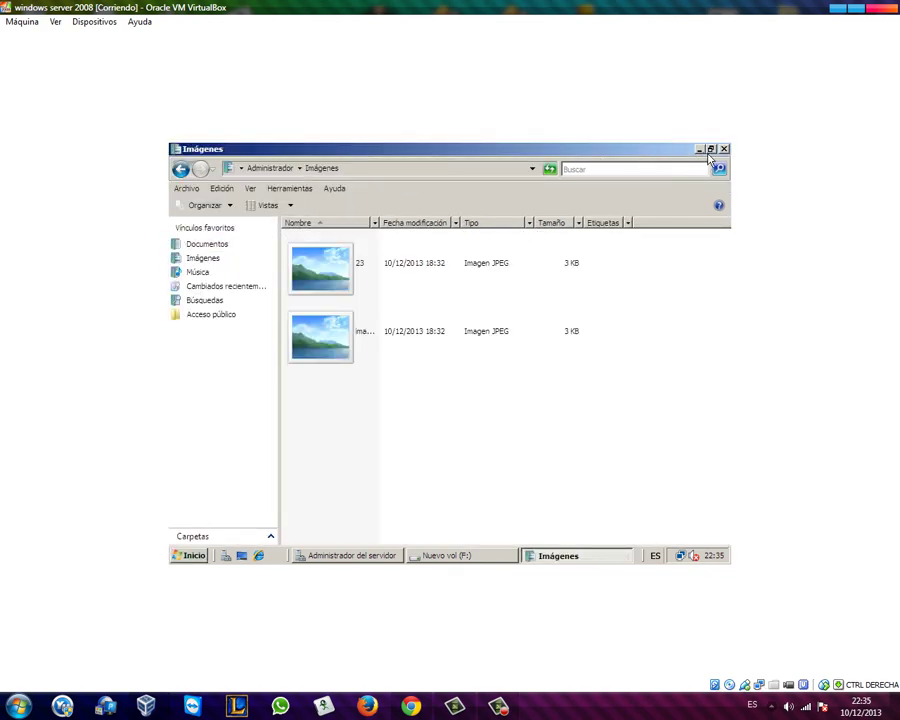
{"action": "left_click", "coordinate": [708, 152]}
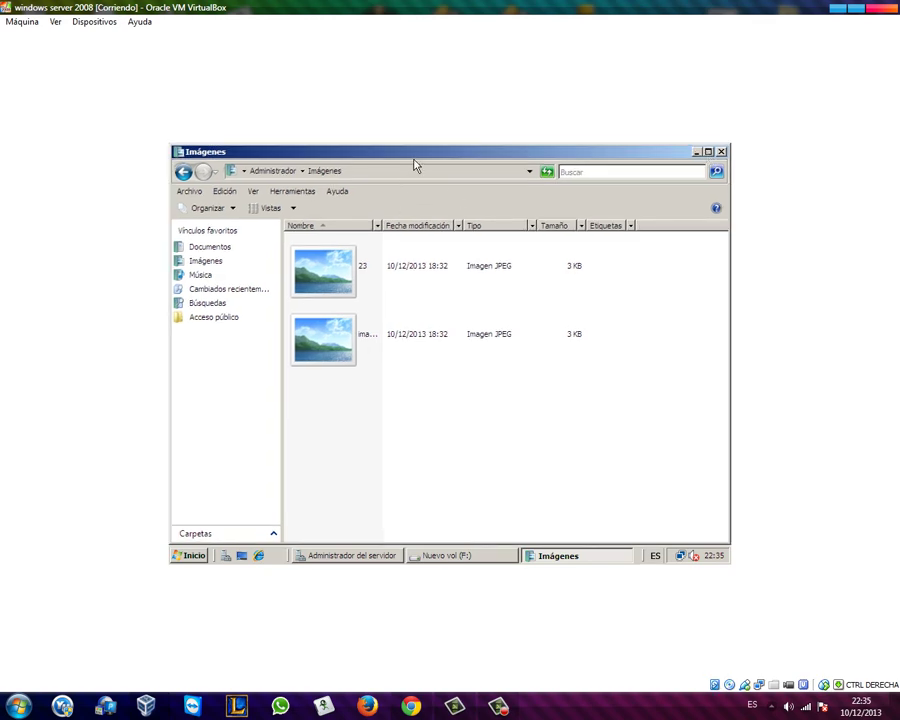
{"action": "left_click_drag", "start_coordinate": [414, 160], "coordinate": [469, 337]}
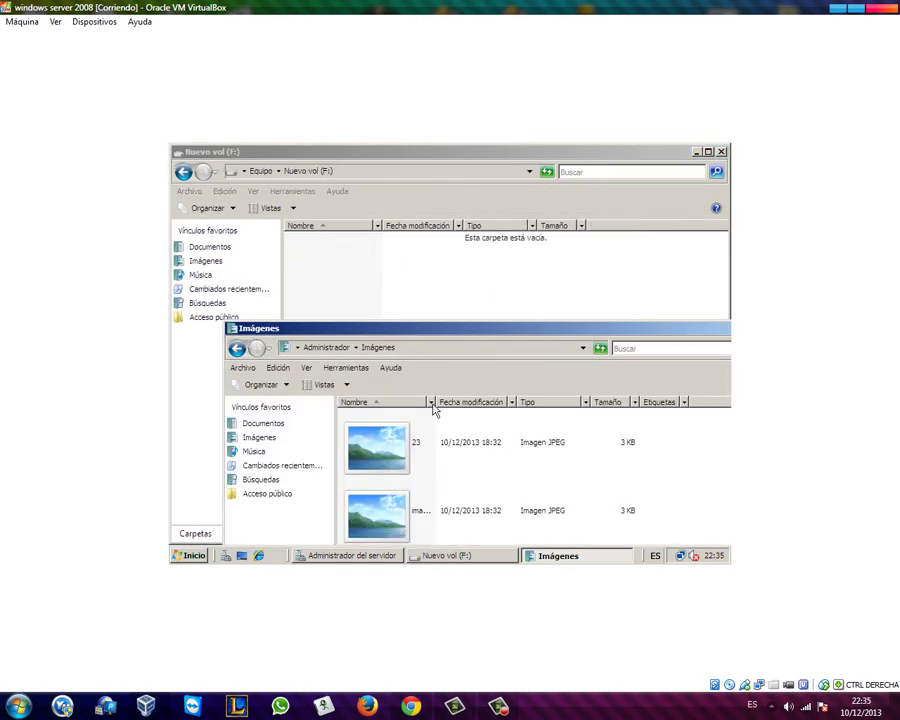
{"action": "left_click", "coordinate": [450, 542]}
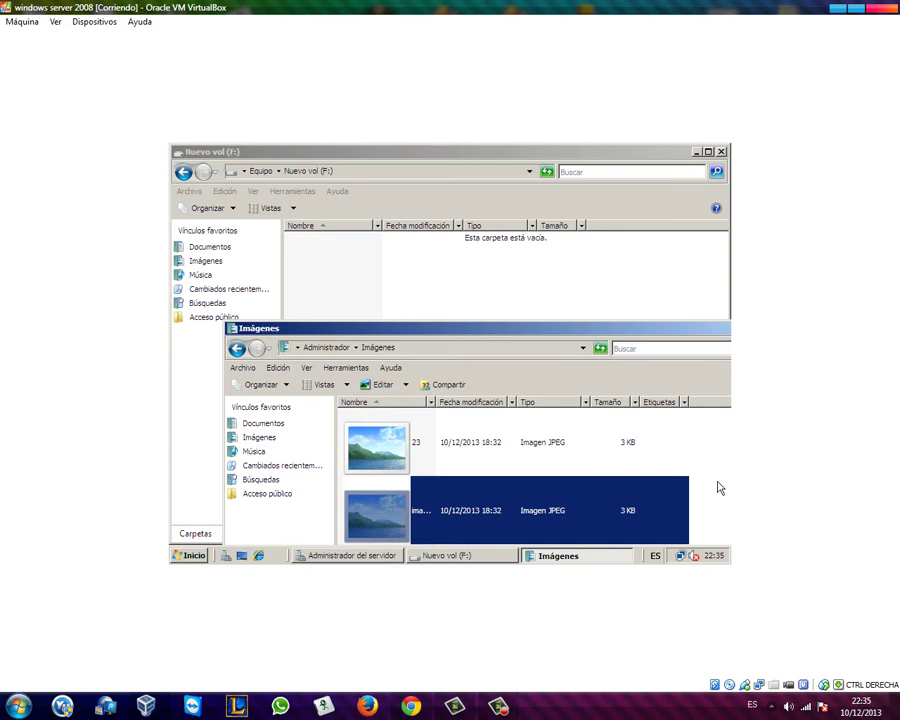
{"action": "left_click_drag", "start_coordinate": [701, 441], "coordinate": [343, 262]}
{"action": "right_click", "coordinate": [372, 282]}
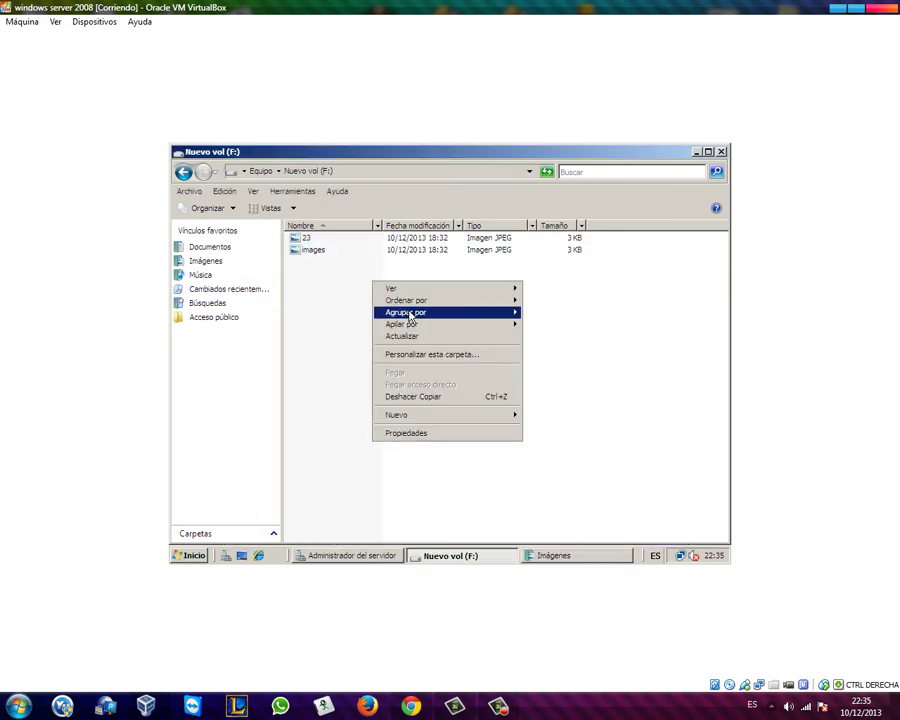
{"action": "mouse_move", "coordinate": [480, 410]}
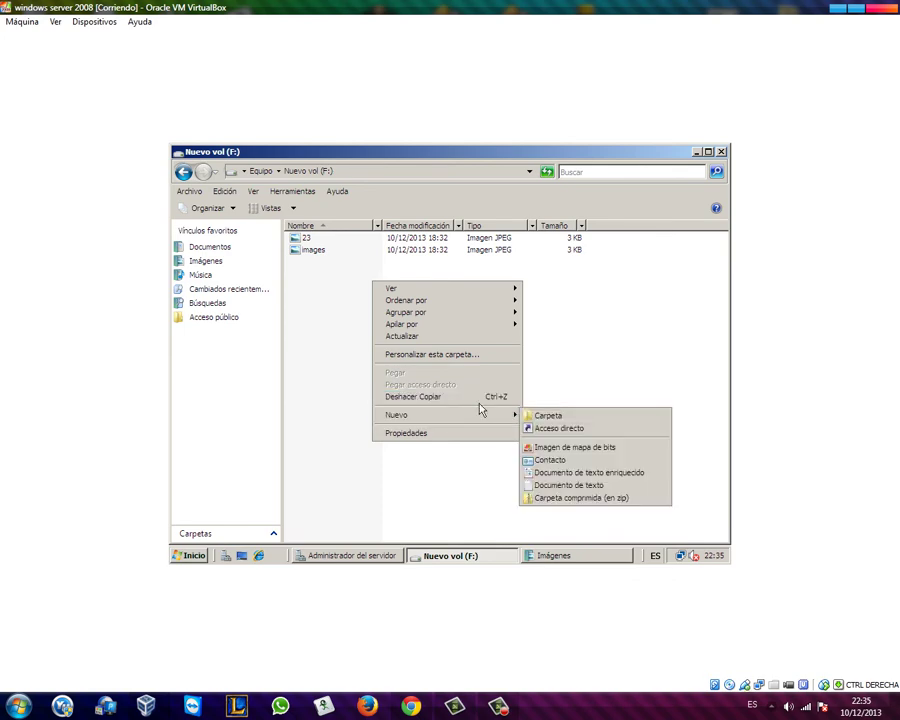
{"action": "left_click", "coordinate": [540, 460]}
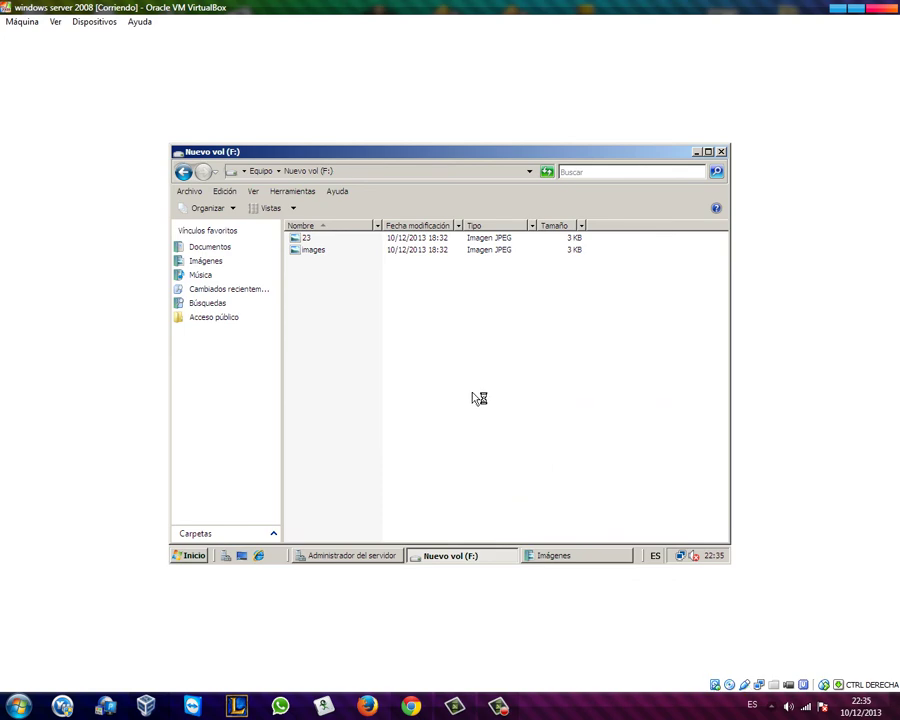
{"action": "left_click", "coordinate": [665, 526]}
{"action": "right_click", "coordinate": [490, 360]}
{"action": "mouse_move", "coordinate": [554, 494]}
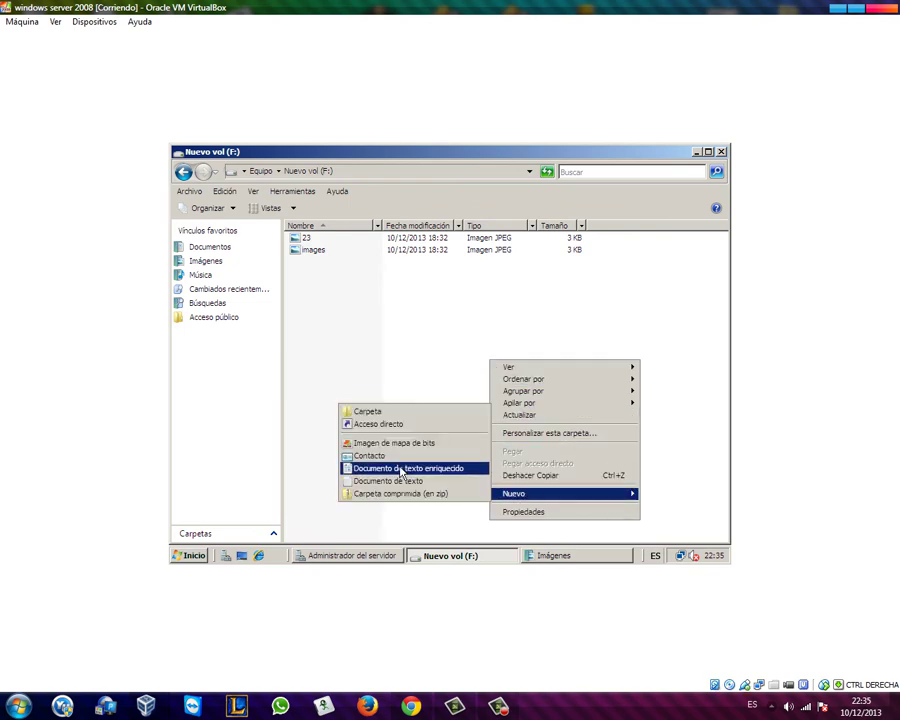
{"action": "left_click", "coordinate": [376, 424]}
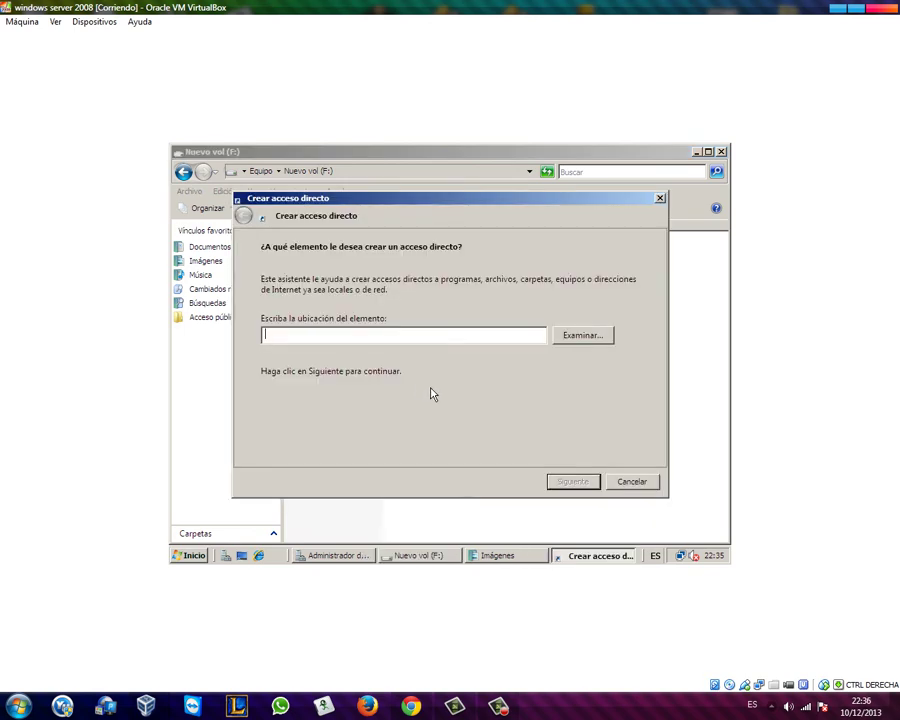
{"action": "left_click", "coordinate": [632, 481]}
Step: Create a new text document and a new folder on the Nuevo vol (F:) drive, keeping their default names
{"action": "right_click", "coordinate": [510, 383]}
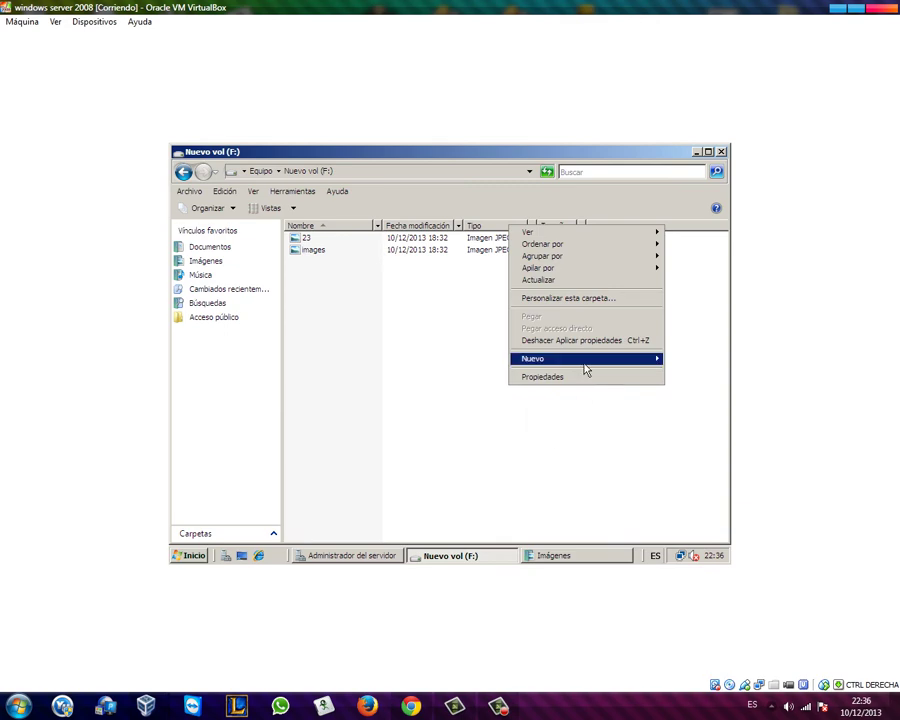
{"action": "mouse_move", "coordinate": [584, 364]}
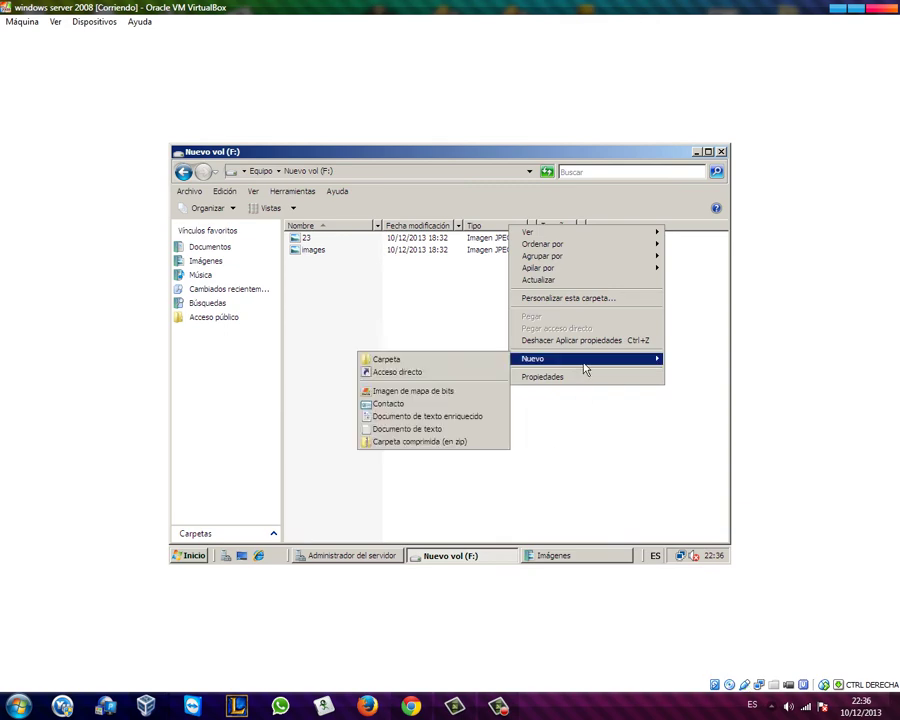
{"action": "left_click", "coordinate": [404, 428]}
{"action": "right_click", "coordinate": [389, 362]}
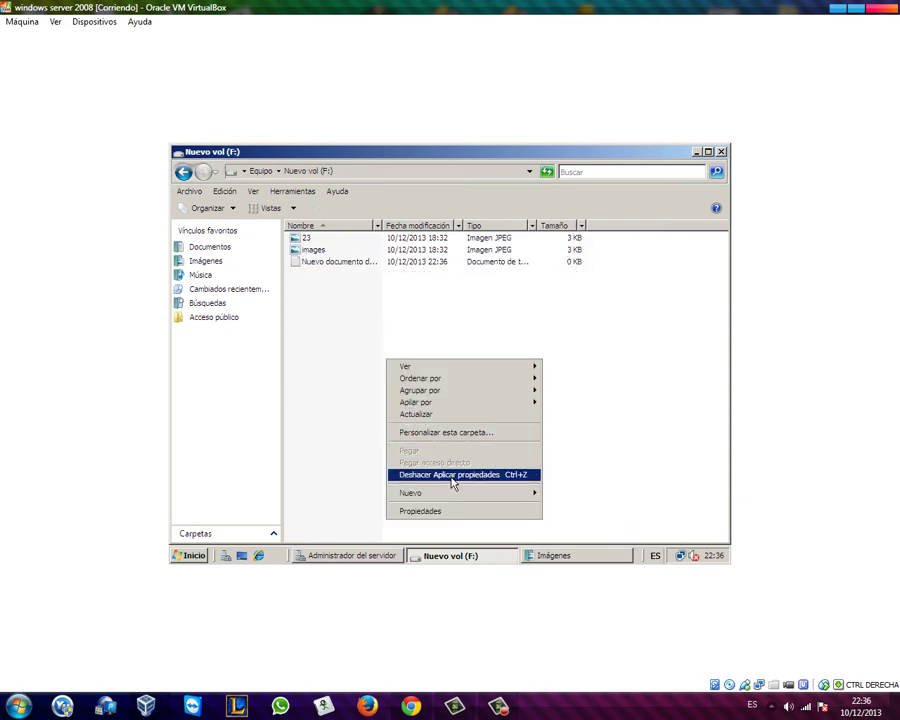
{"action": "mouse_move", "coordinate": [458, 490]}
{"action": "left_click", "coordinate": [546, 411]}
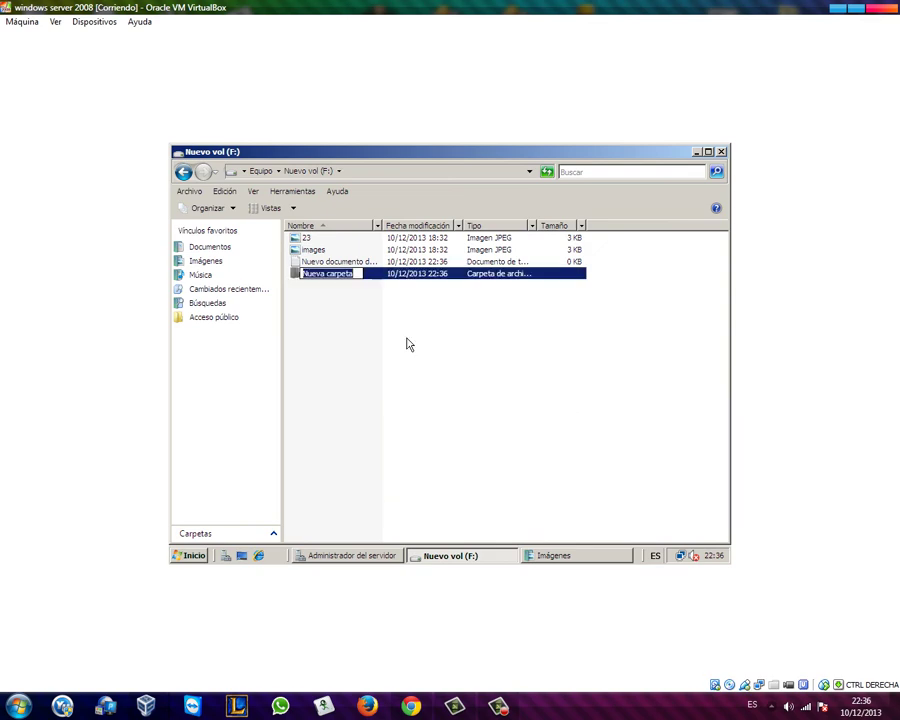
Step: Create a new bitmap image on the Nuevo vol (F:) drive, keeping its default name
{"action": "right_click", "coordinate": [447, 337]}
{"action": "mouse_move", "coordinate": [510, 477]}
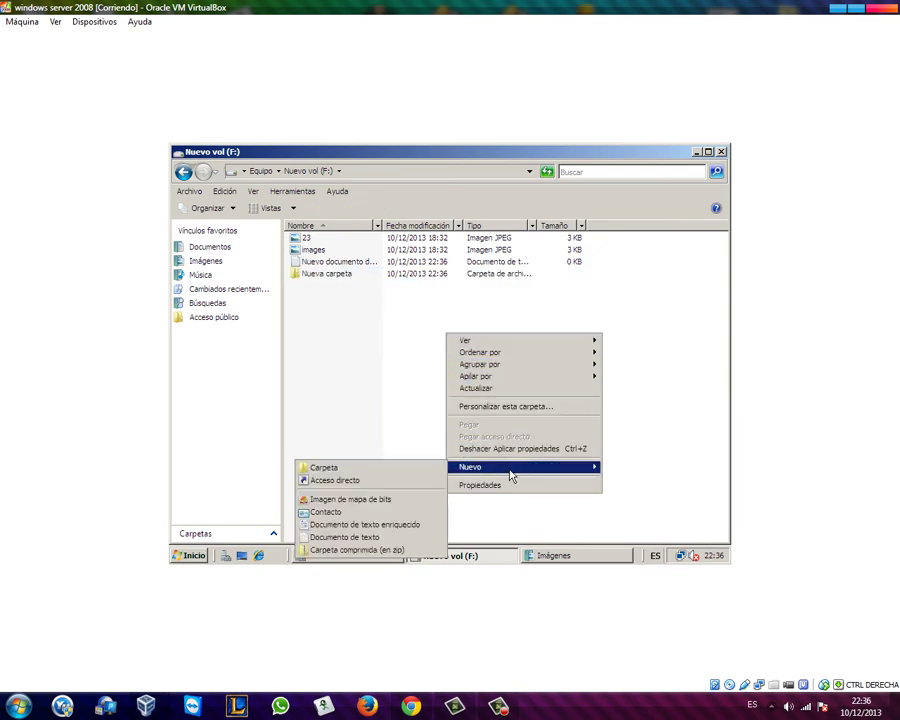
{"action": "left_click", "coordinate": [350, 499]}
{"action": "left_click", "coordinate": [464, 380]}
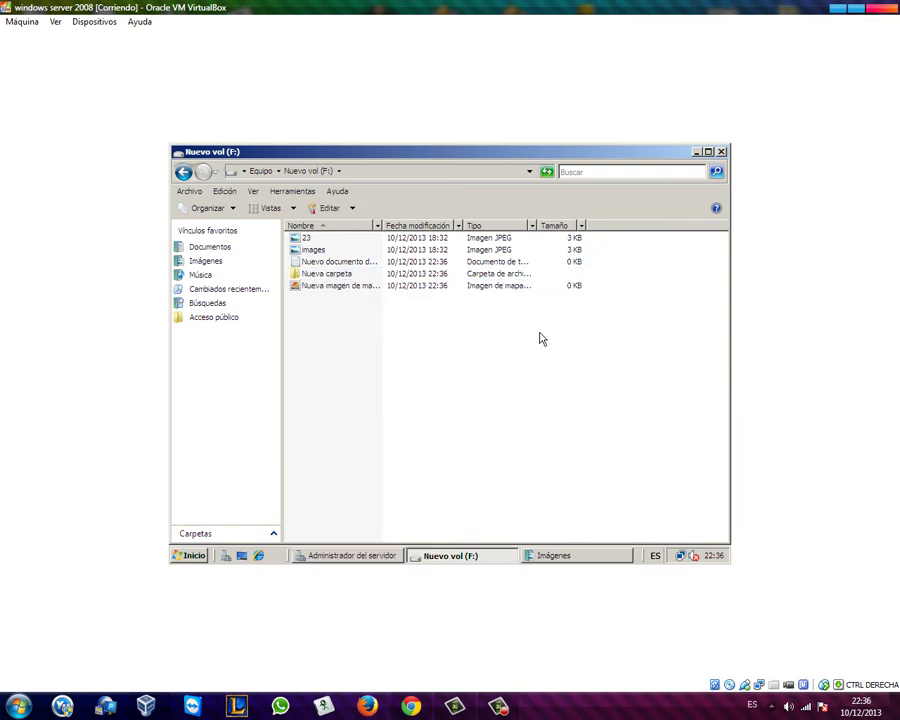
Step: Close the Nuevo vol (F:), Imágenes and Server Manager windows
{"action": "left_click", "coordinate": [720, 152]}
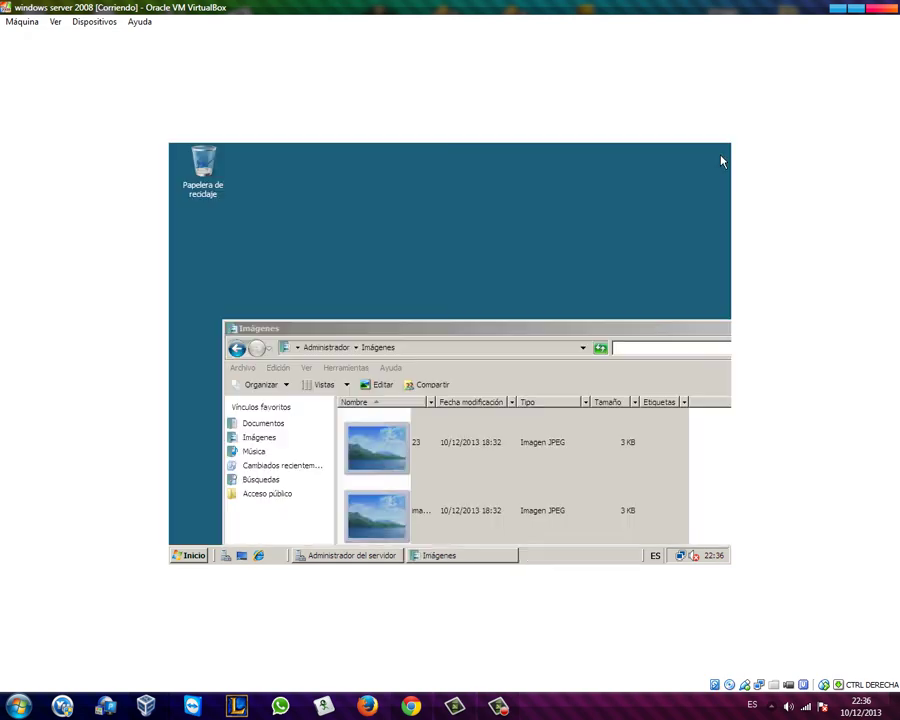
{"action": "left_click_drag", "start_coordinate": [416, 322], "coordinate": [295, 214]}
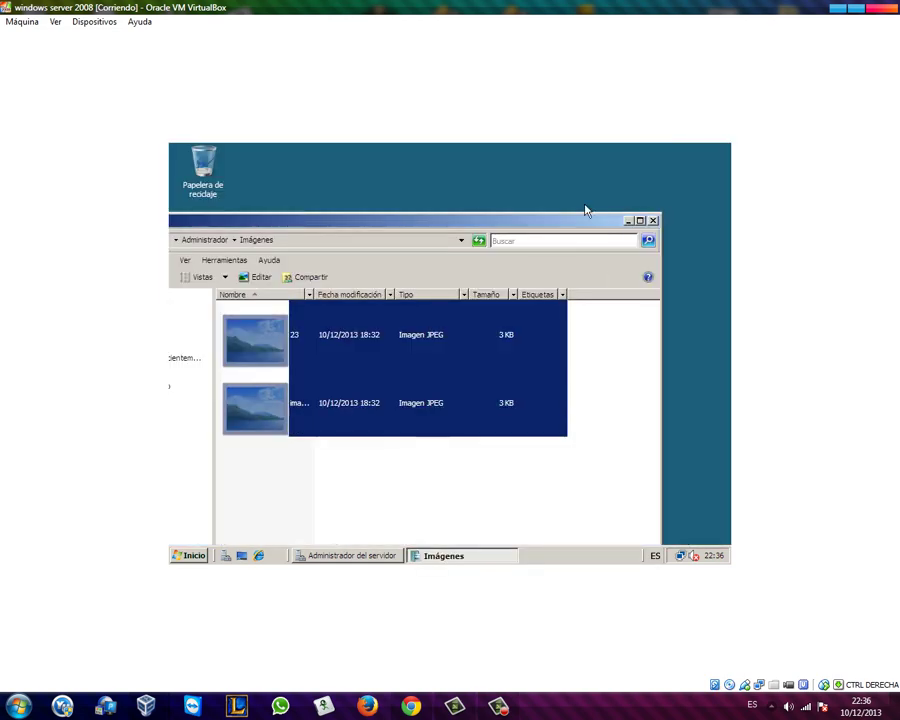
{"action": "left_click", "coordinate": [652, 221]}
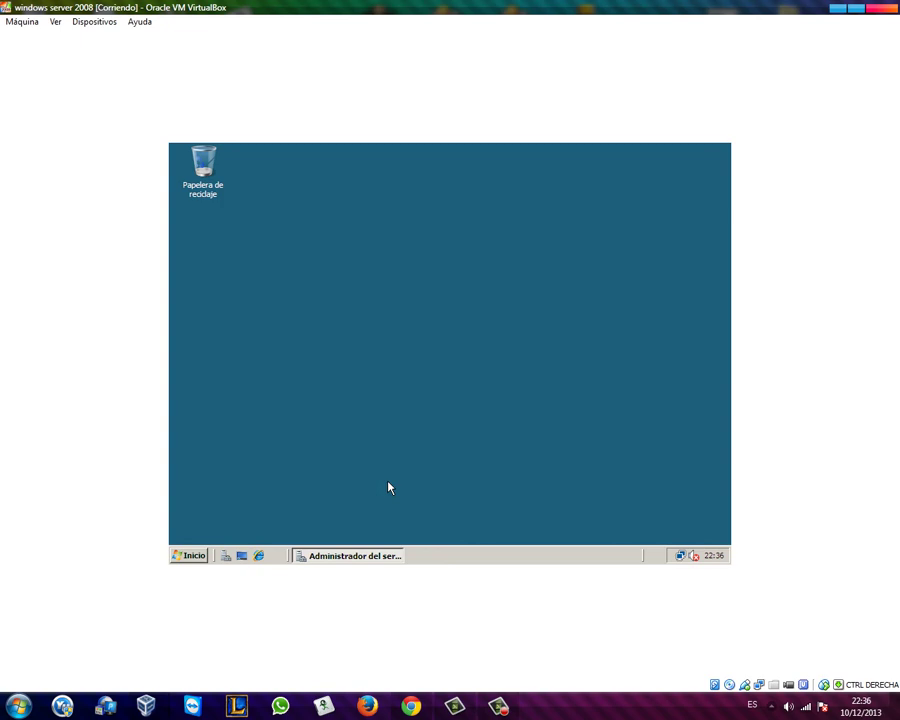
{"action": "left_click", "coordinate": [356, 556]}
{"action": "left_click", "coordinate": [708, 152]}
{"action": "left_click", "coordinate": [722, 149]}
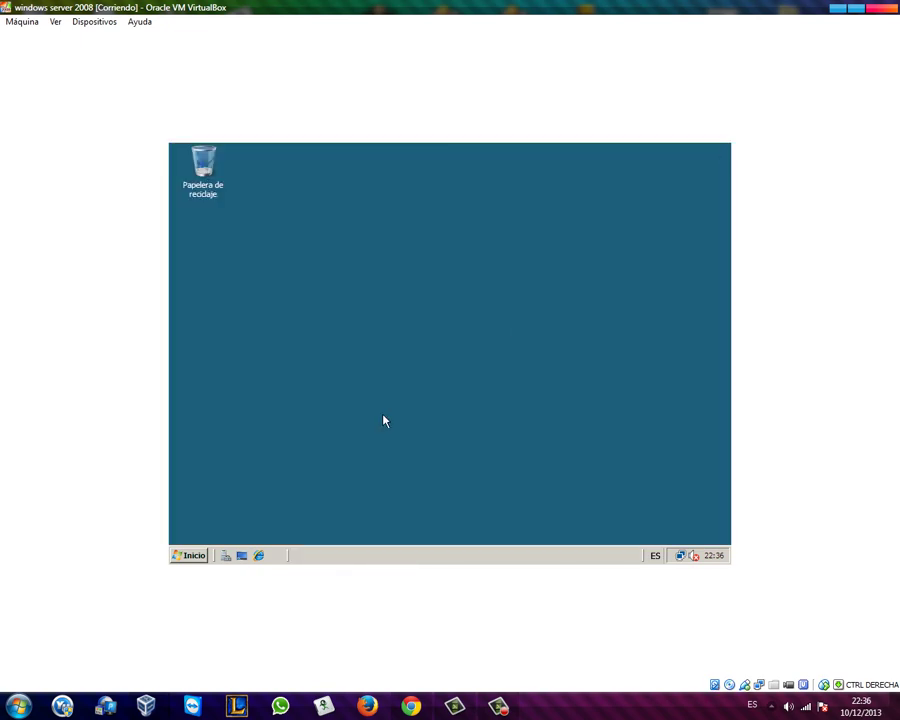
Step: Shut down Windows Server 2008 with the reason Otros (planeados) and the comment "oi"
{"action": "left_click", "coordinate": [187, 555]}
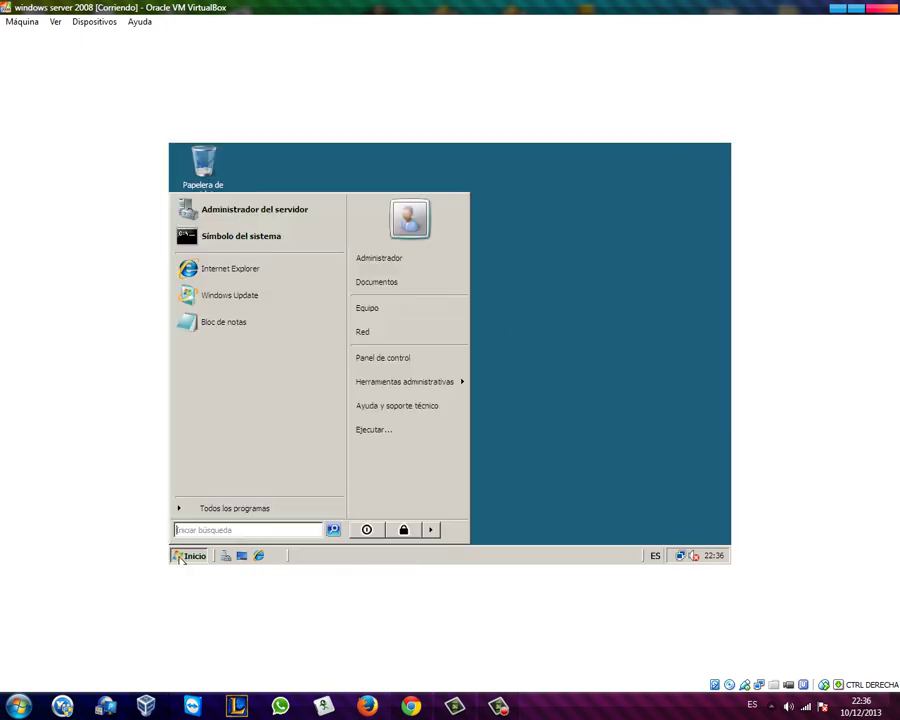
{"action": "left_click", "coordinate": [367, 530]}
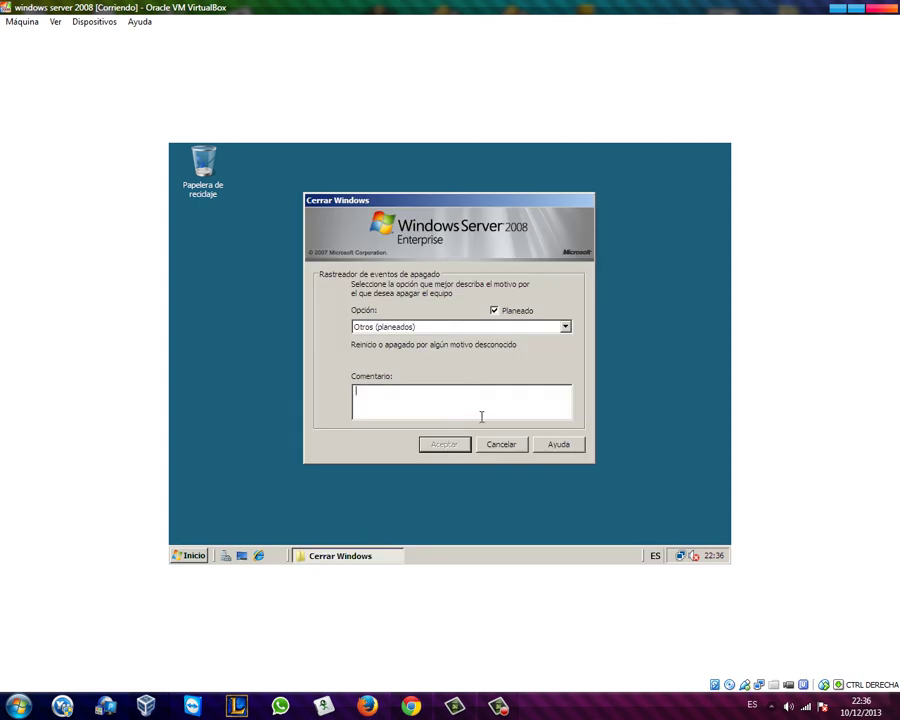
{"action": "type", "text": "oi"}
{"action": "left_click", "coordinate": [444, 446]}
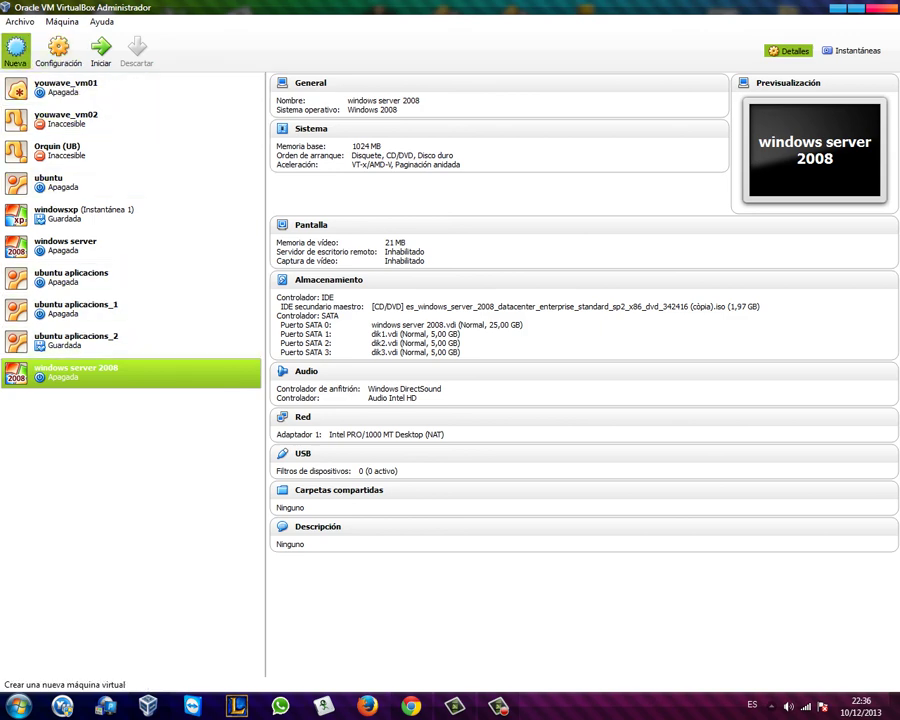
Step: Remove the dik3.vdi disk from the SATA controller in the windows server 2008 machine's storage settings and accept the change
{"action": "left_click", "coordinate": [58, 50]}
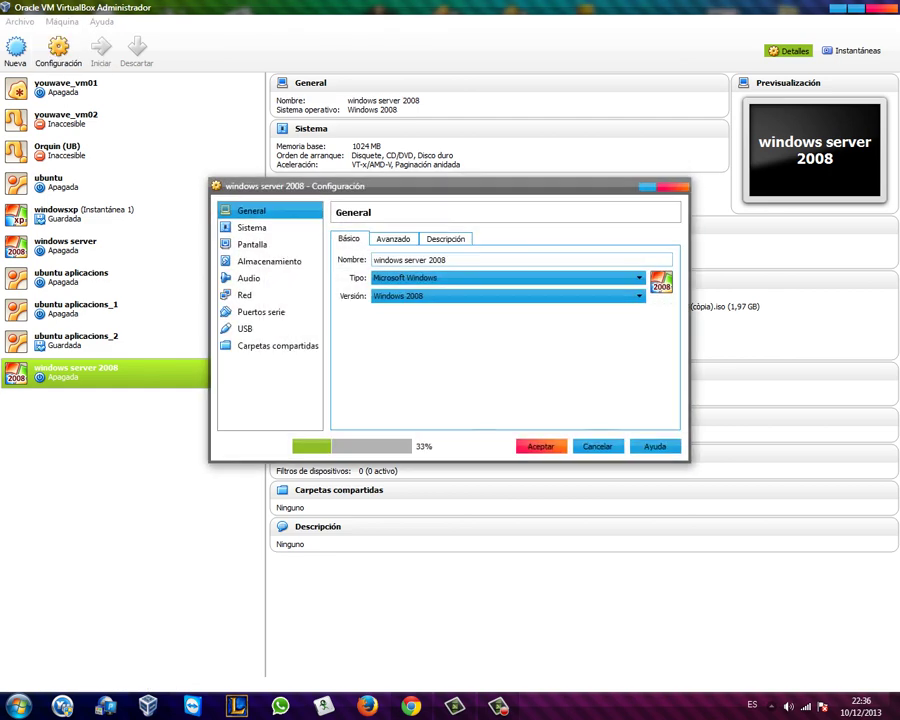
{"action": "left_click", "coordinate": [269, 261]}
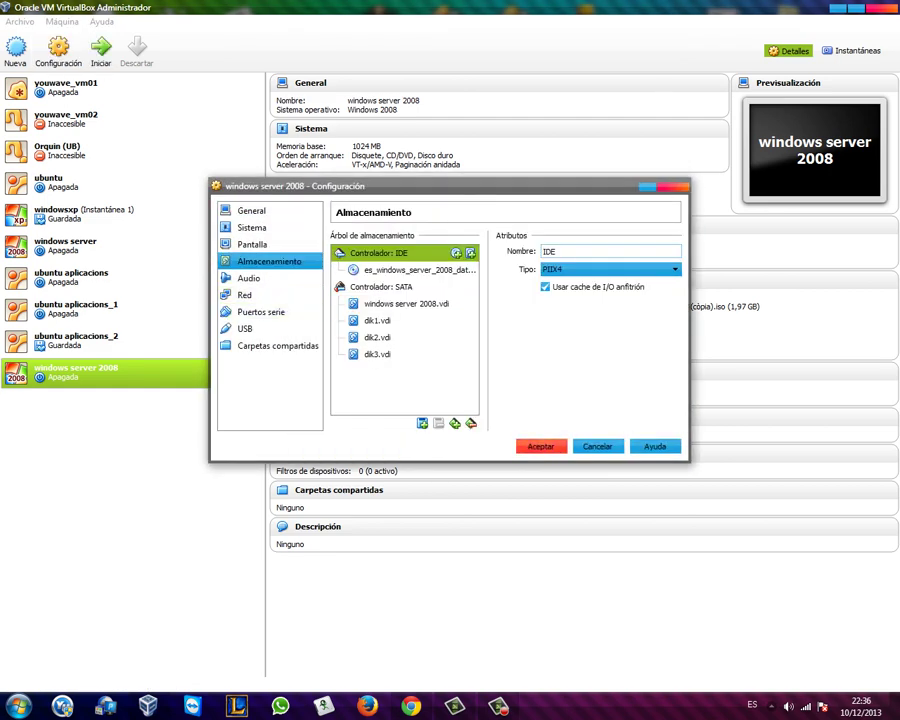
{"action": "left_click", "coordinate": [377, 320]}
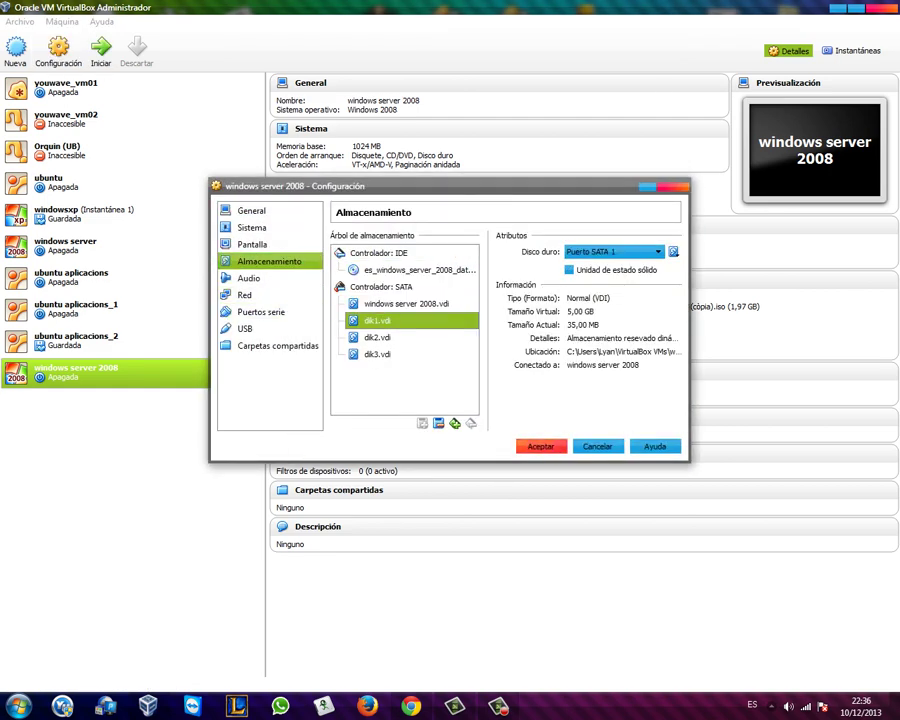
{"action": "key", "text": "Down"}
{"action": "key", "text": "Down"}
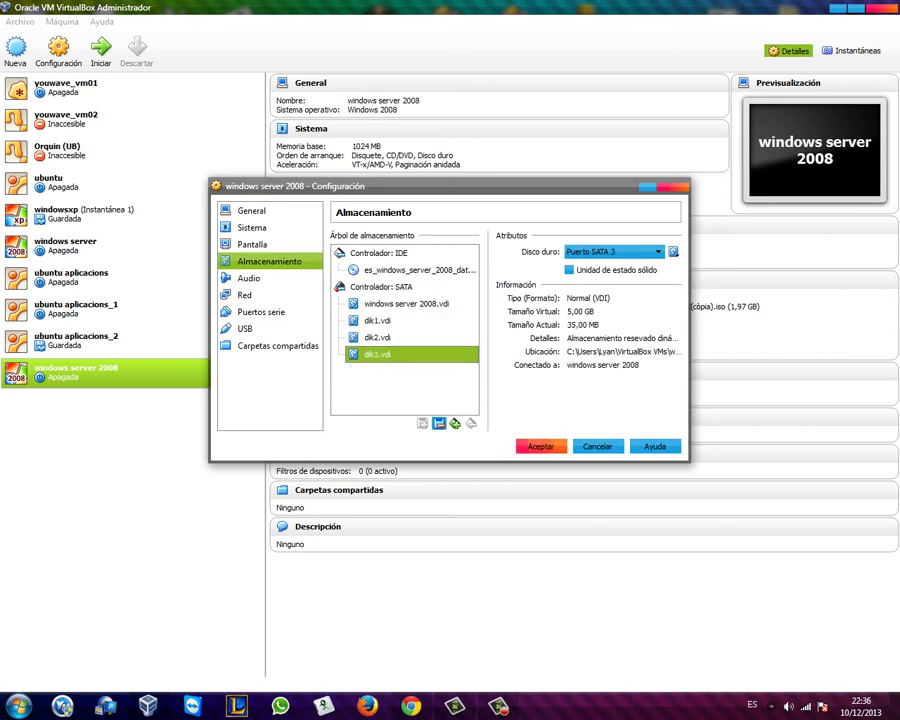
{"action": "key", "text": "Return"}
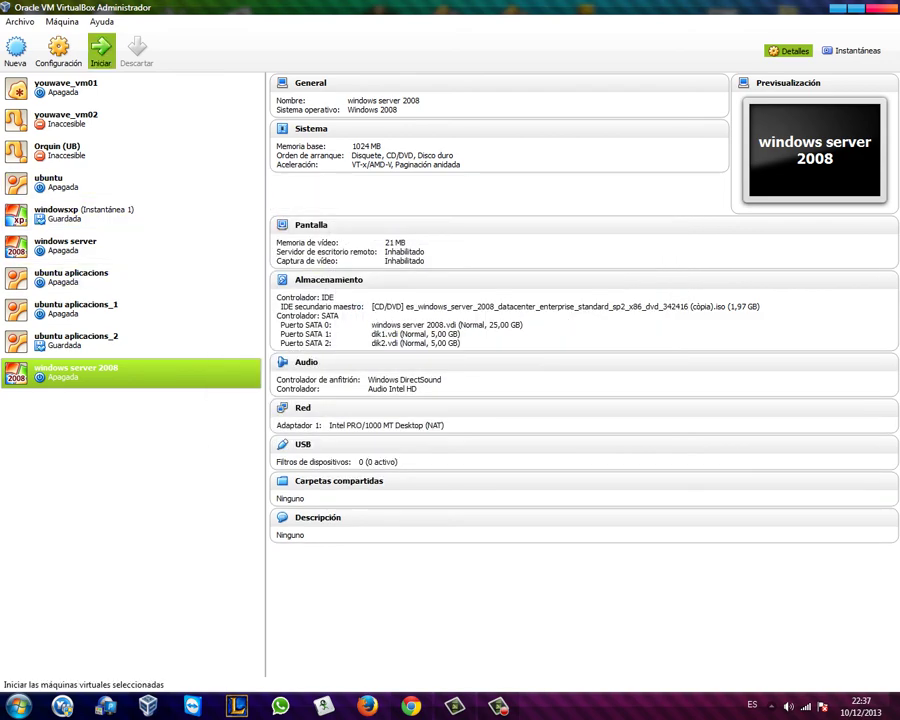
Step: Start the windows server 2008 virtual machine and close its initial configuration tasks window
{"action": "left_click", "coordinate": [100, 47]}
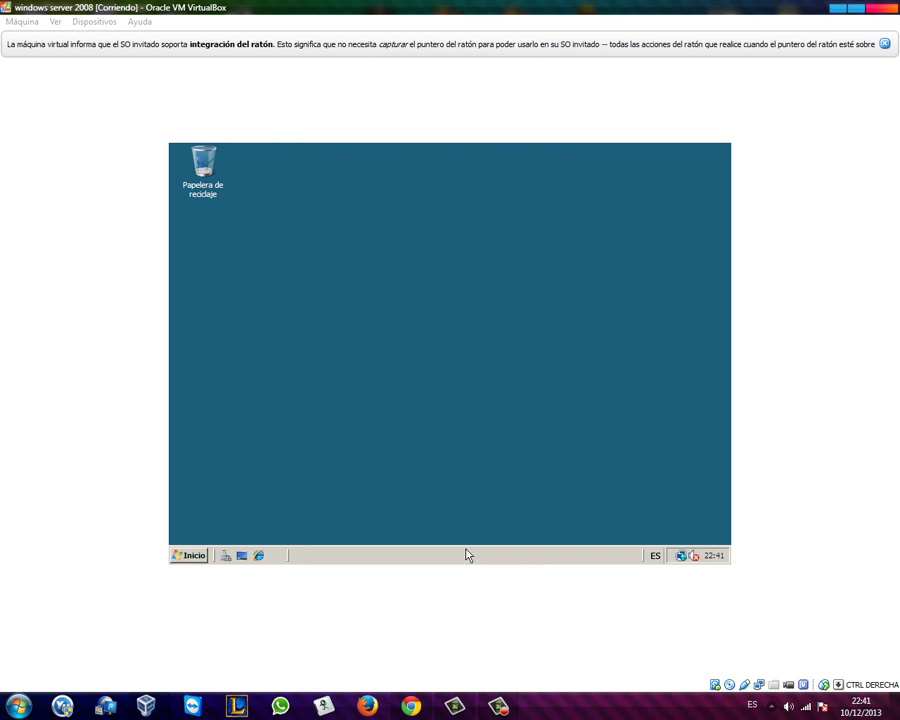
{"action": "left_click", "coordinate": [188, 554]}
{"action": "left_click", "coordinate": [377, 314]}
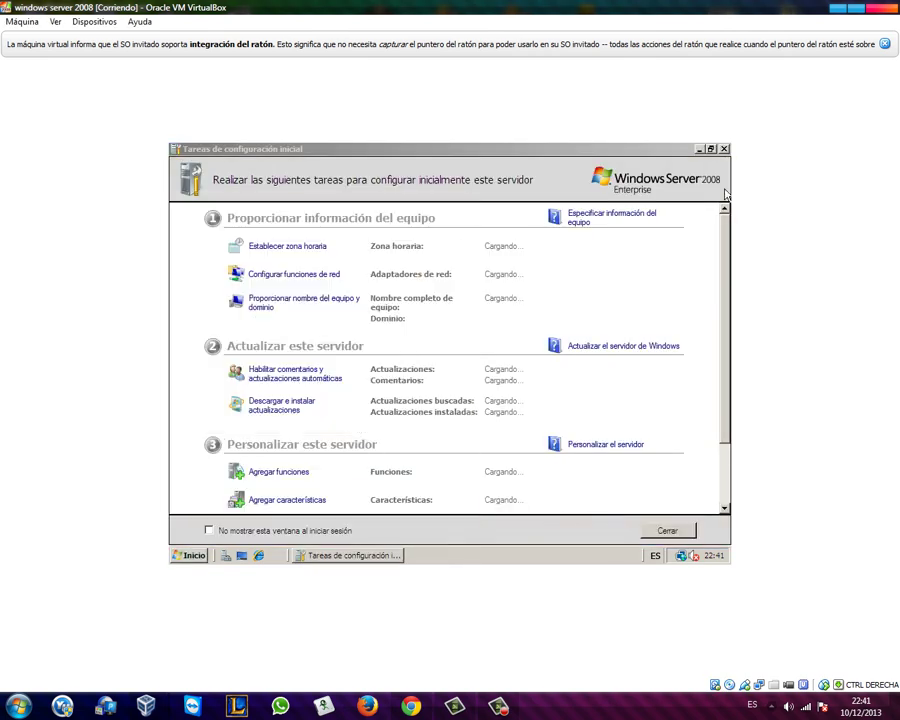
{"action": "left_click", "coordinate": [720, 152]}
{"action": "key", "text": "alt+F4"}
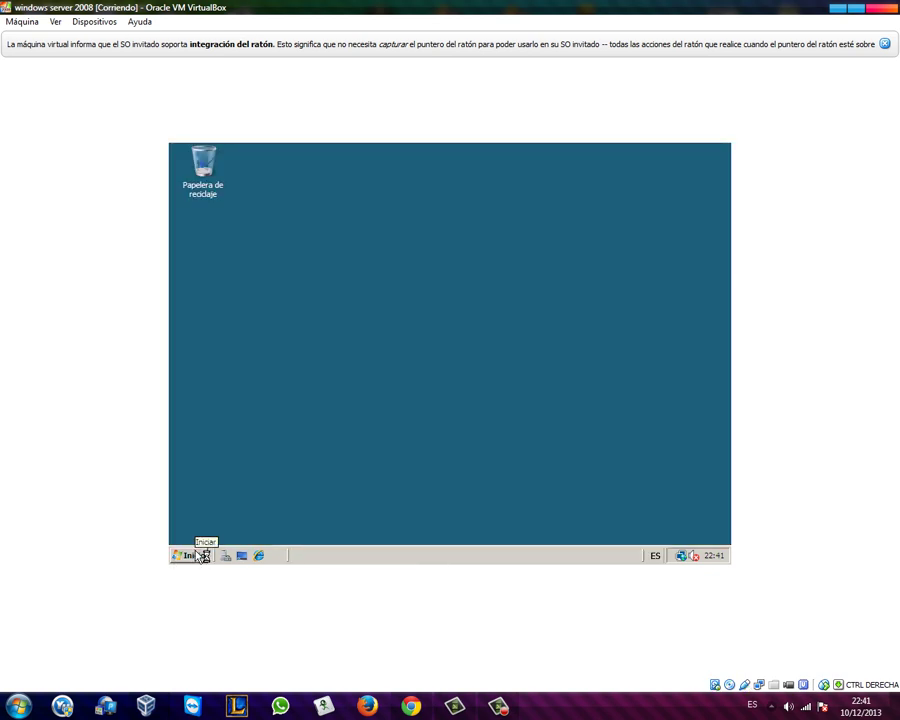
Step: Open the Nuevo vol (F:) drive from Equipo and select all its contents to check the stored files
{"action": "left_click", "coordinate": [199, 556]}
{"action": "left_click", "coordinate": [399, 306]}
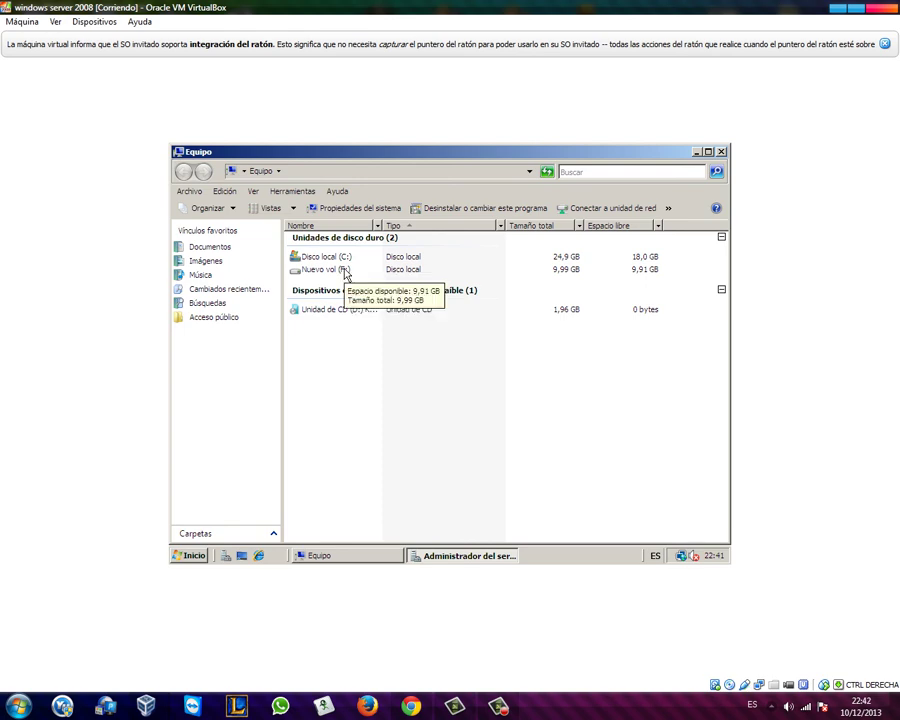
{"action": "double_click", "coordinate": [345, 272]}
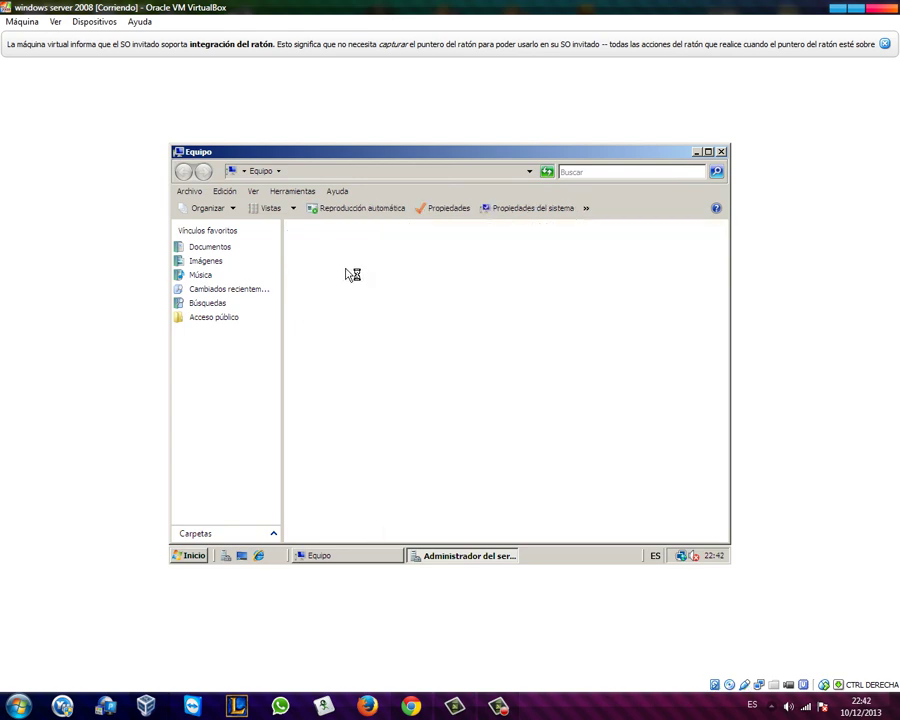
{"action": "left_click_drag", "start_coordinate": [356, 380], "coordinate": [343, 218]}
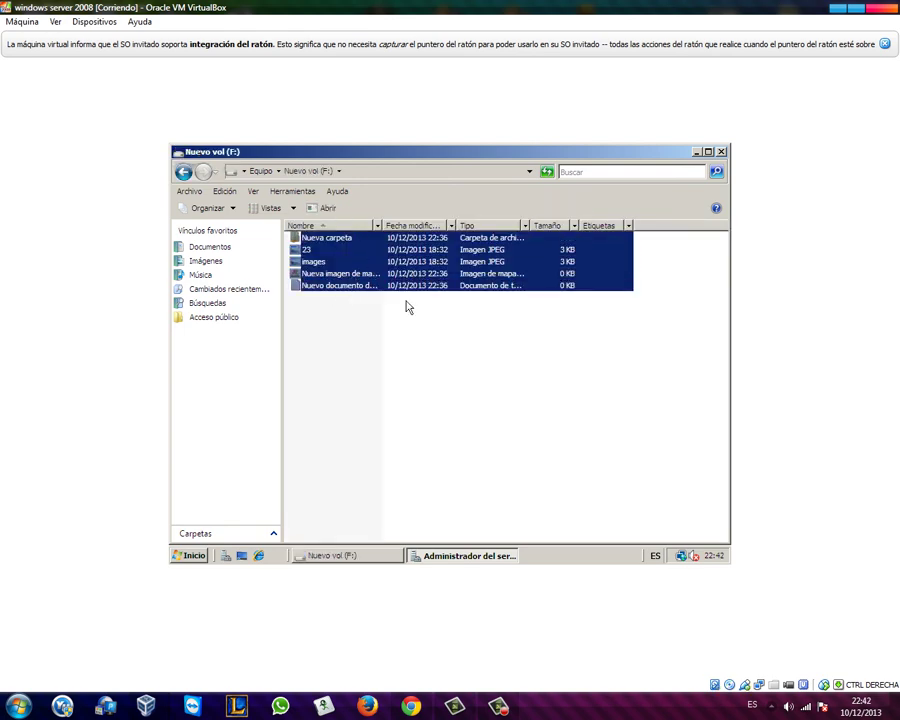
{"action": "key", "text": "alt+Tab"}
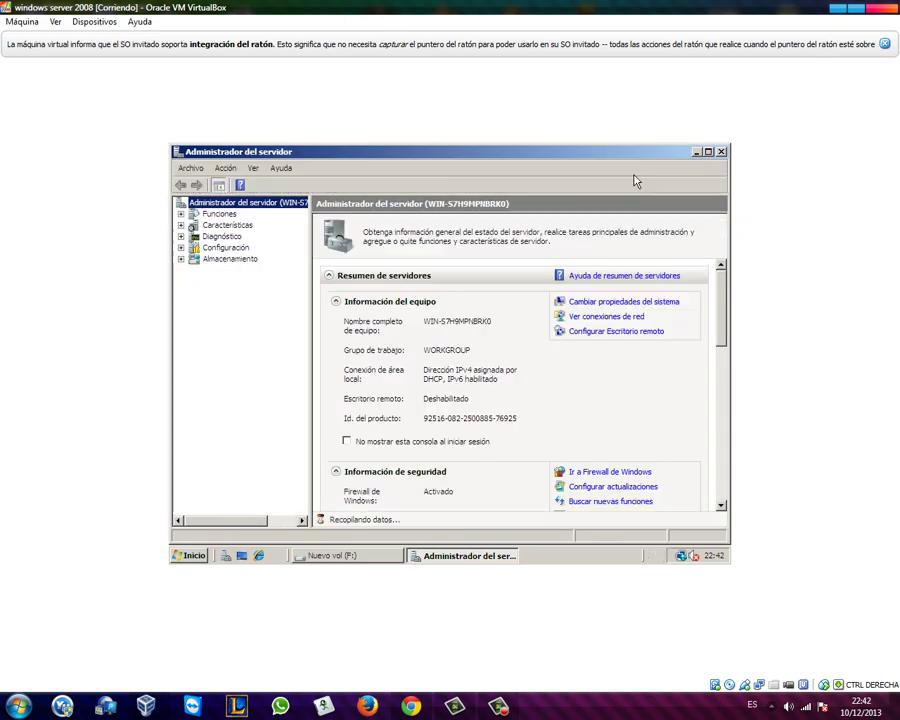
{"action": "left_click", "coordinate": [345, 554]}
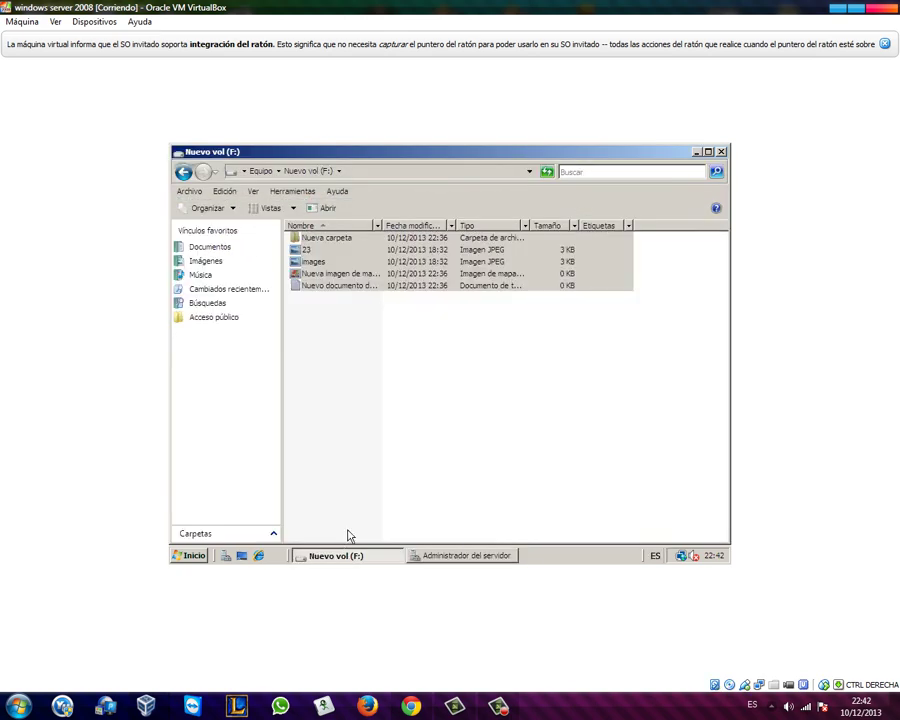
Step: Open Disk Management in Server Manager and select the Nuevo vol (F:) portion on the disk marked Falta
{"action": "left_click", "coordinate": [487, 556]}
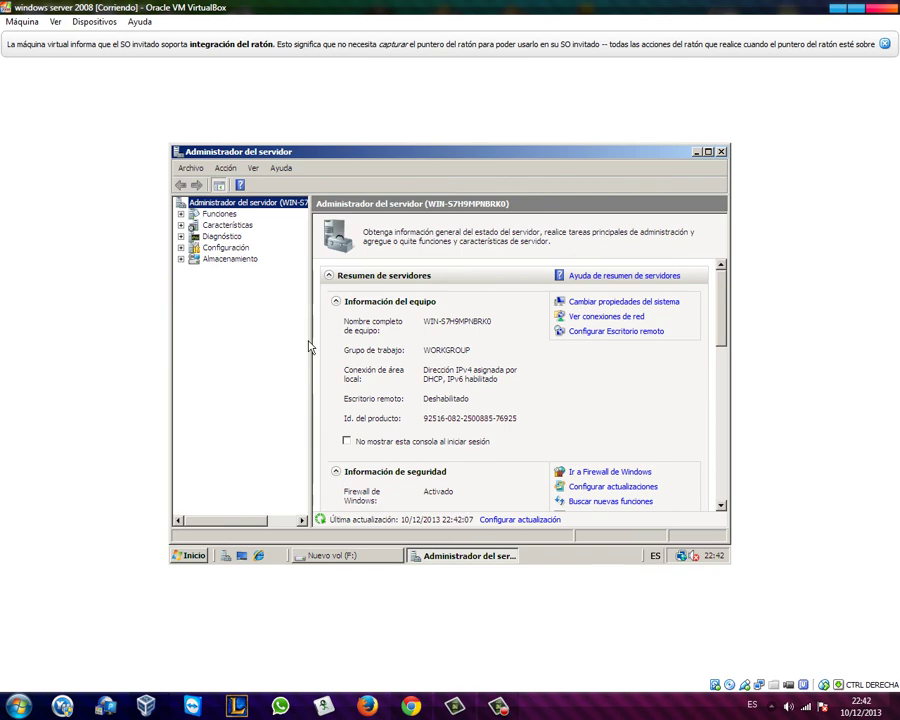
{"action": "left_click", "coordinate": [203, 261]}
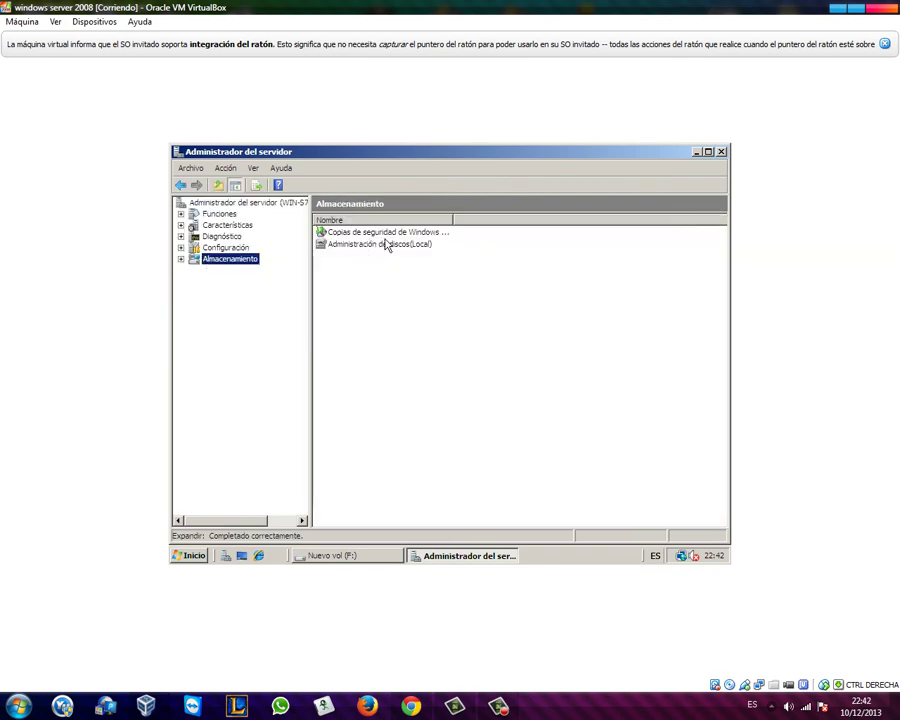
{"action": "left_click", "coordinate": [393, 246]}
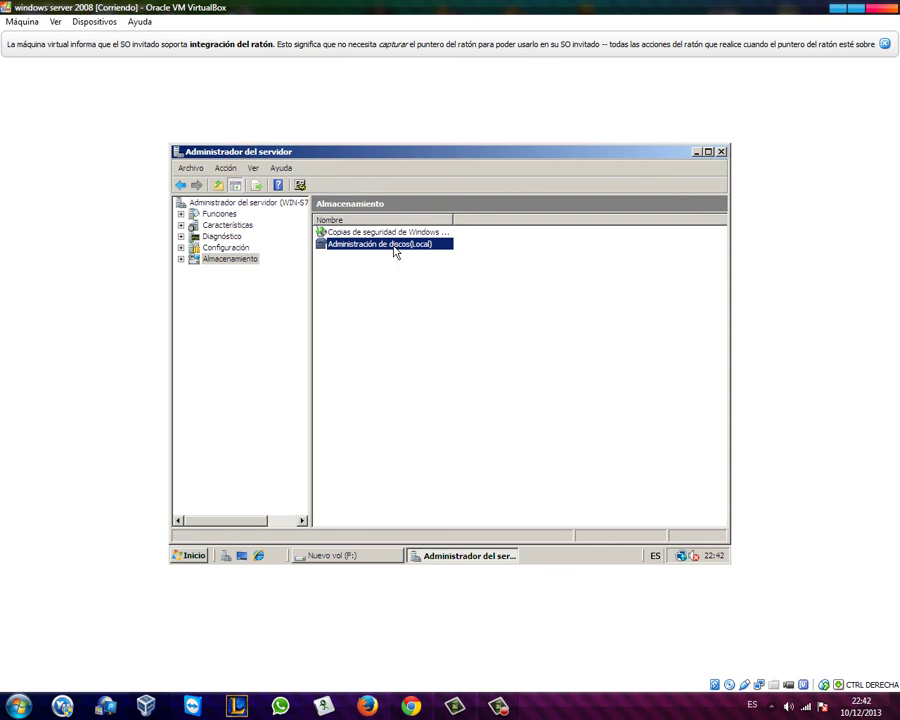
{"action": "double_click", "coordinate": [394, 250]}
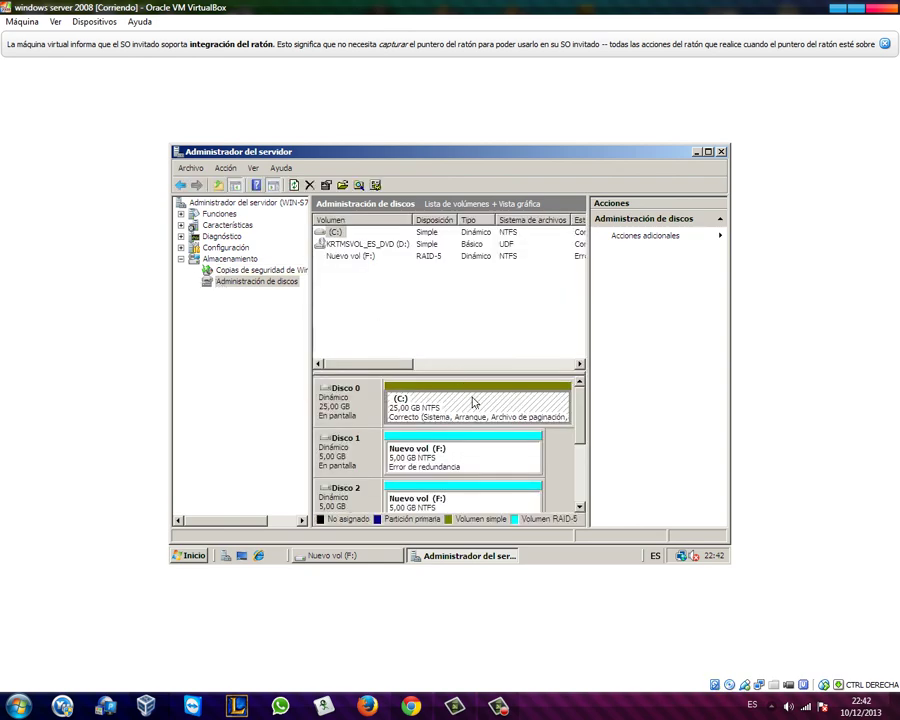
{"action": "left_click_drag", "start_coordinate": [586, 418], "coordinate": [587, 462]}
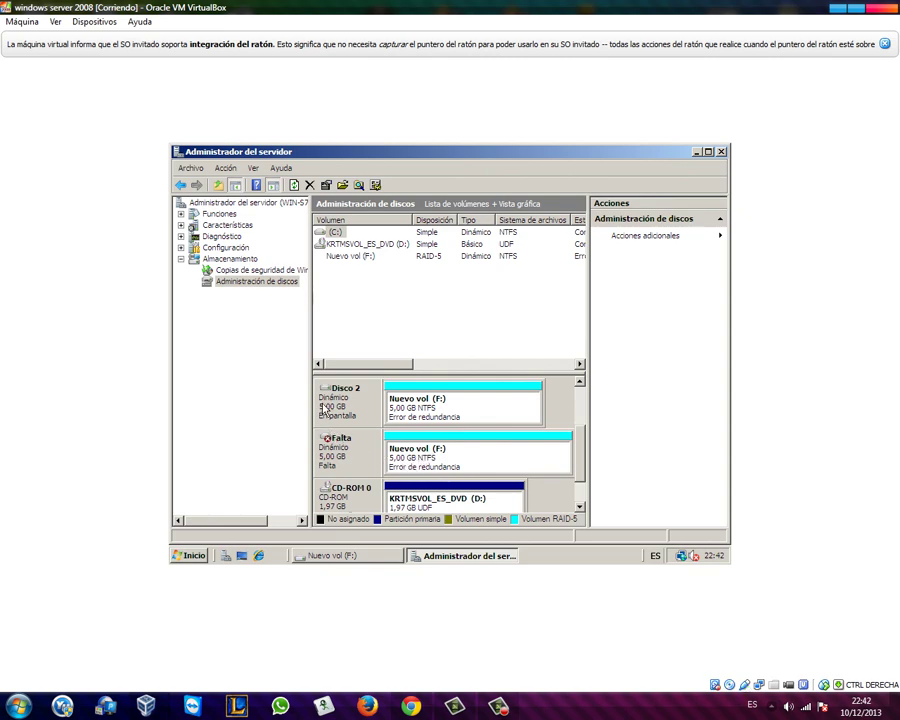
{"action": "left_click", "coordinate": [452, 450]}
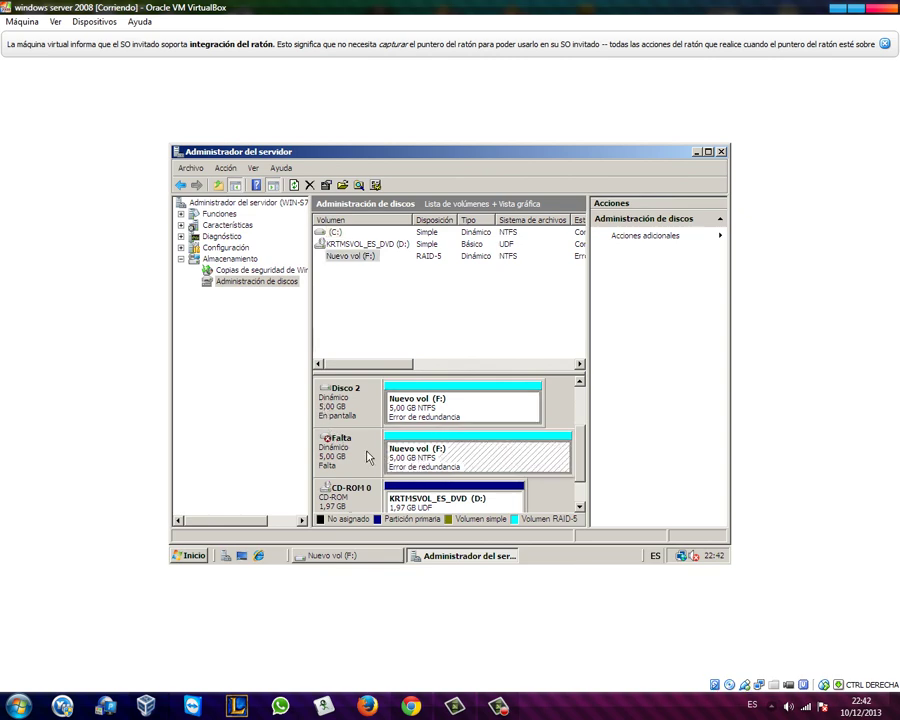